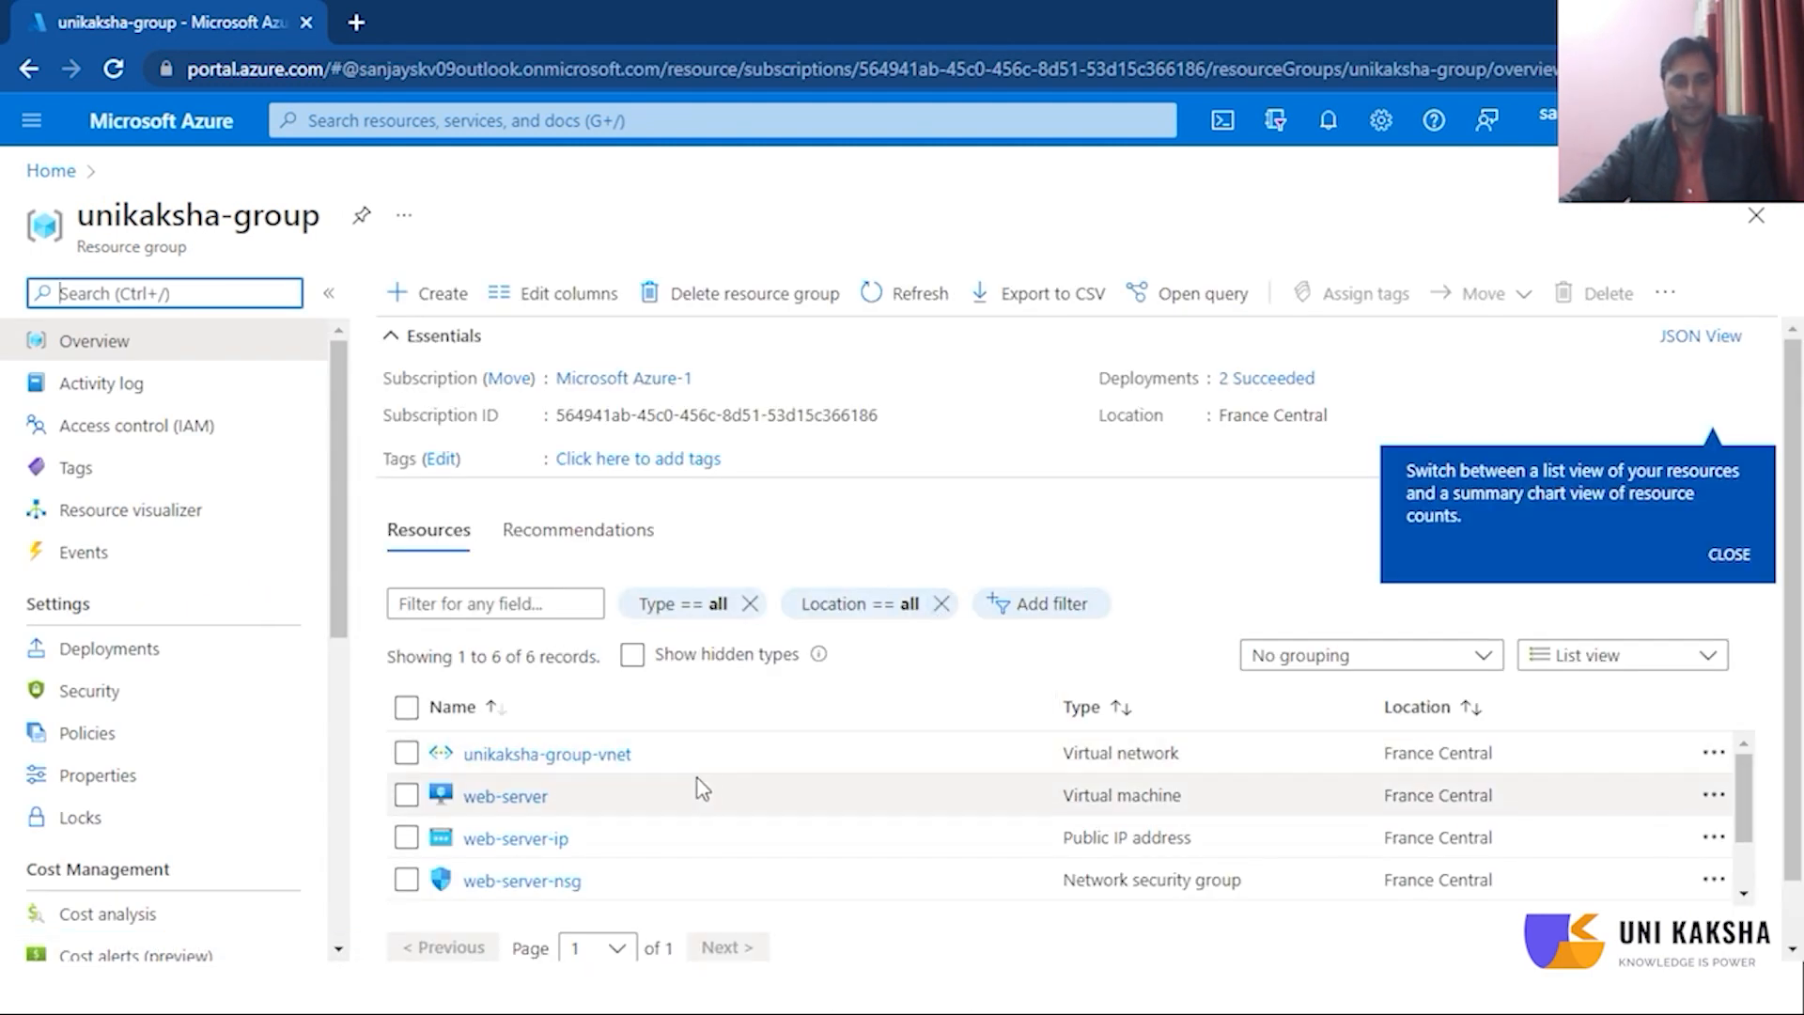
Step: Review the resources listed in the unikaksha-group resource group
scroll(627, 860, "down", 2)
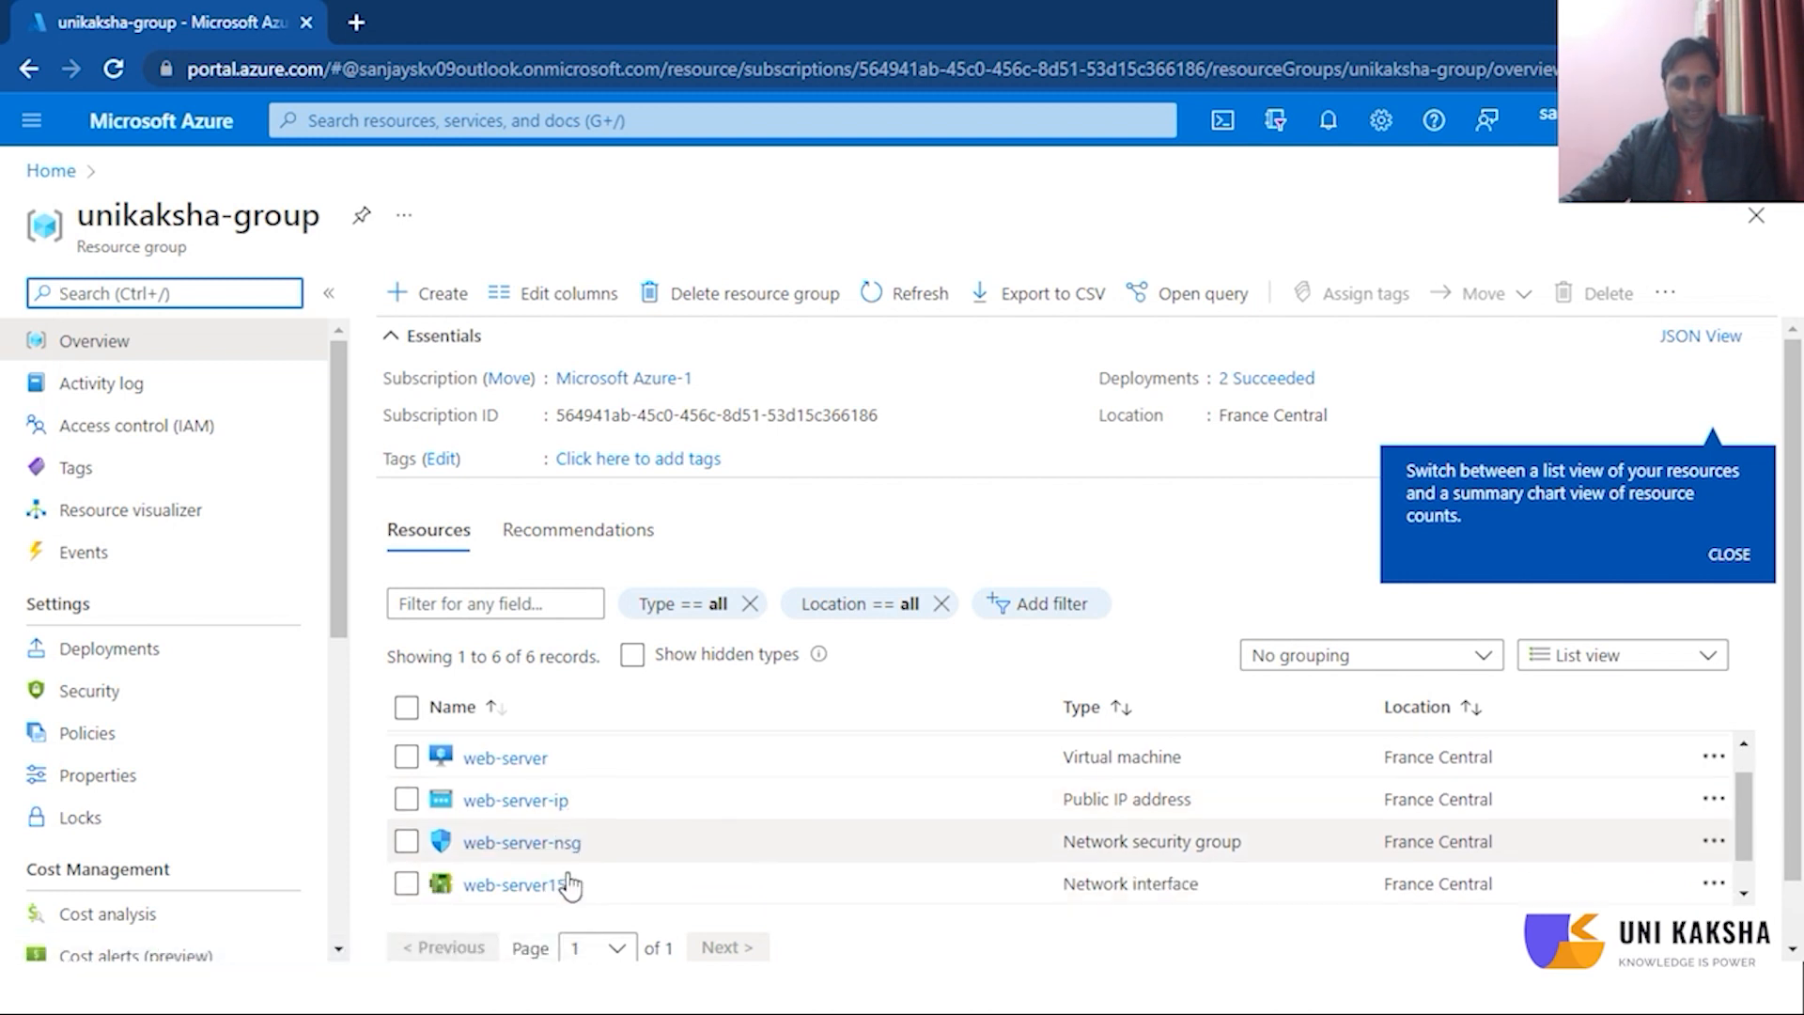
scroll(622, 874, "down", 1)
scroll(683, 827, "up", 2)
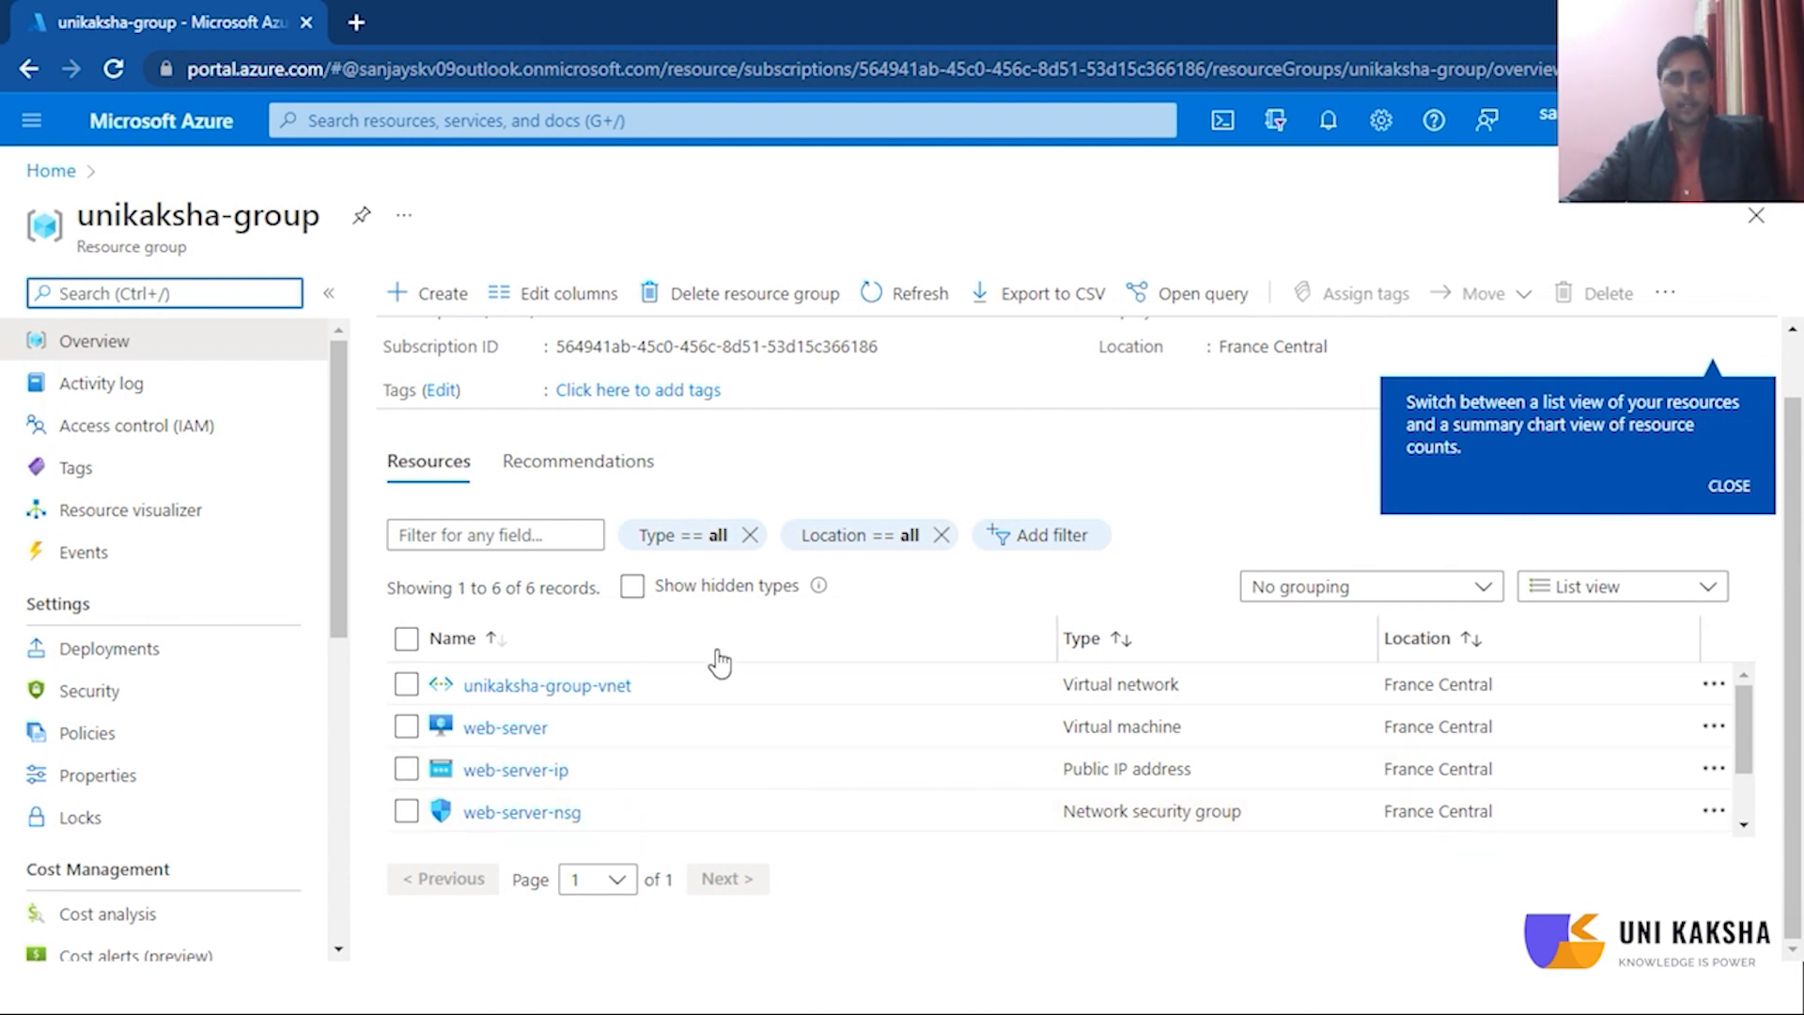
scroll(709, 752, "down", 2)
scroll(705, 775, "up", 2)
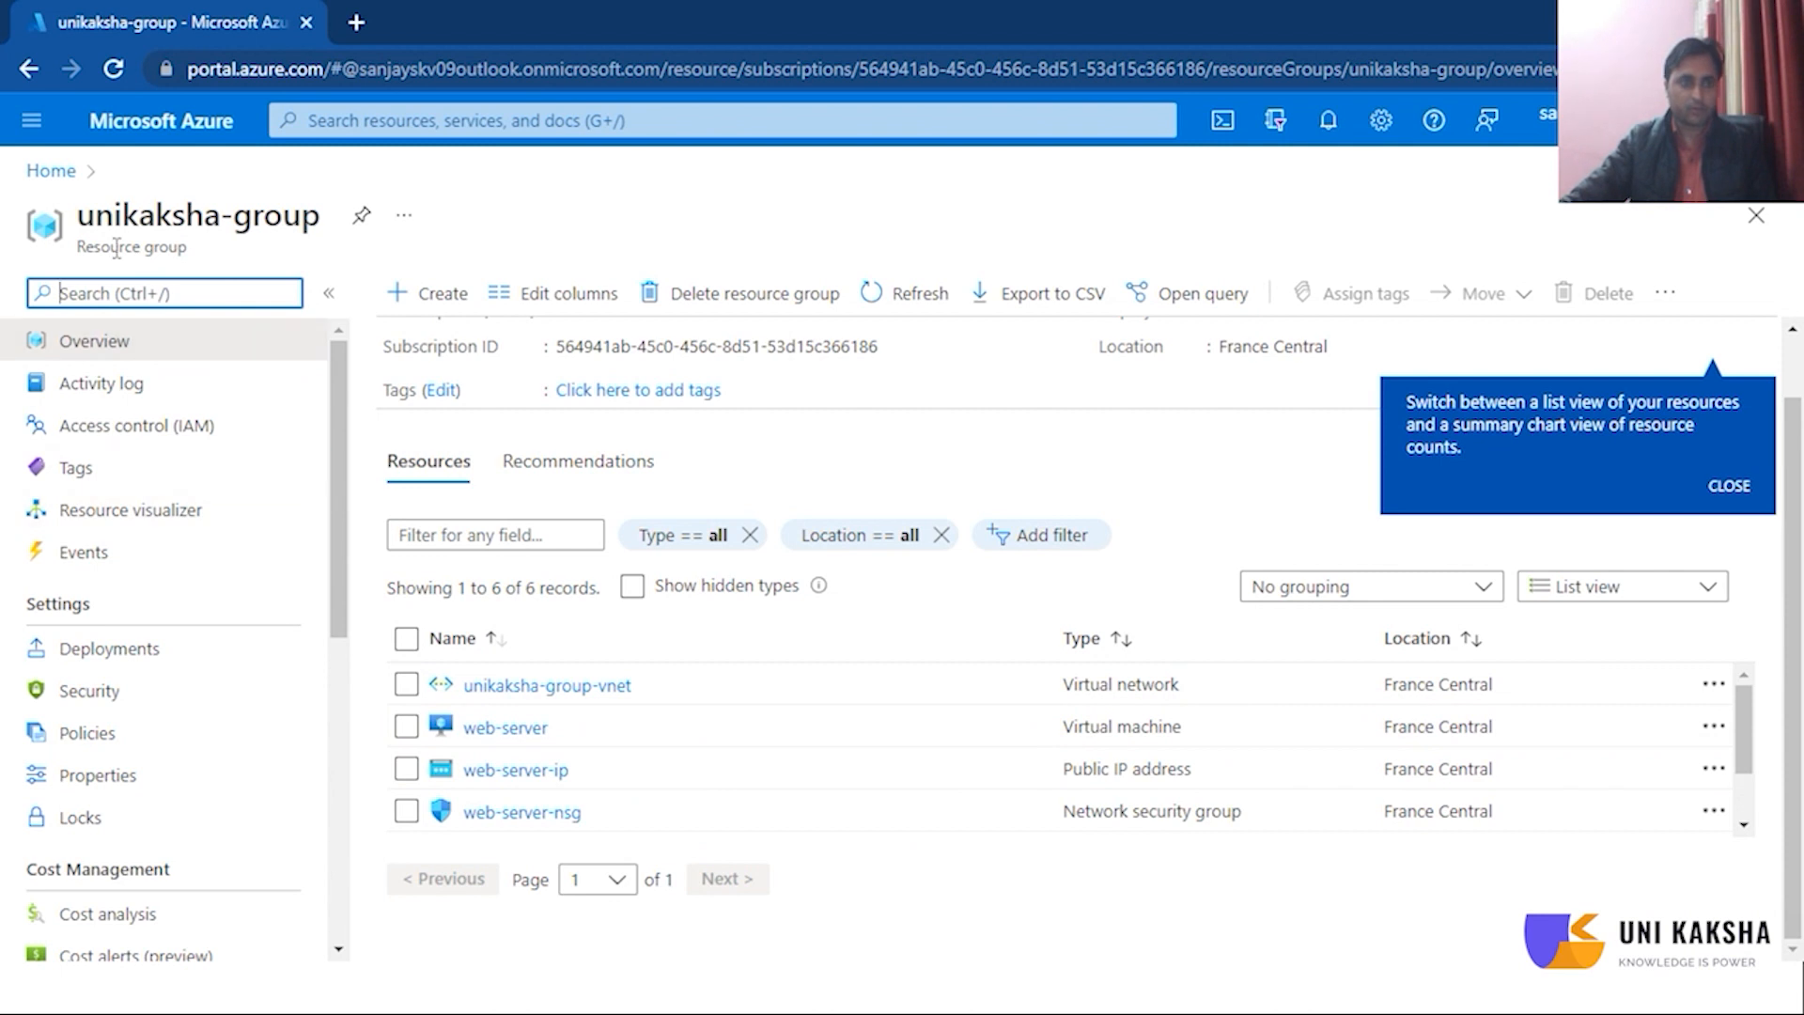
Step: Open the Locks settings of the web-server virtual machine from the recent resources on the portal home page
left_click(52, 171)
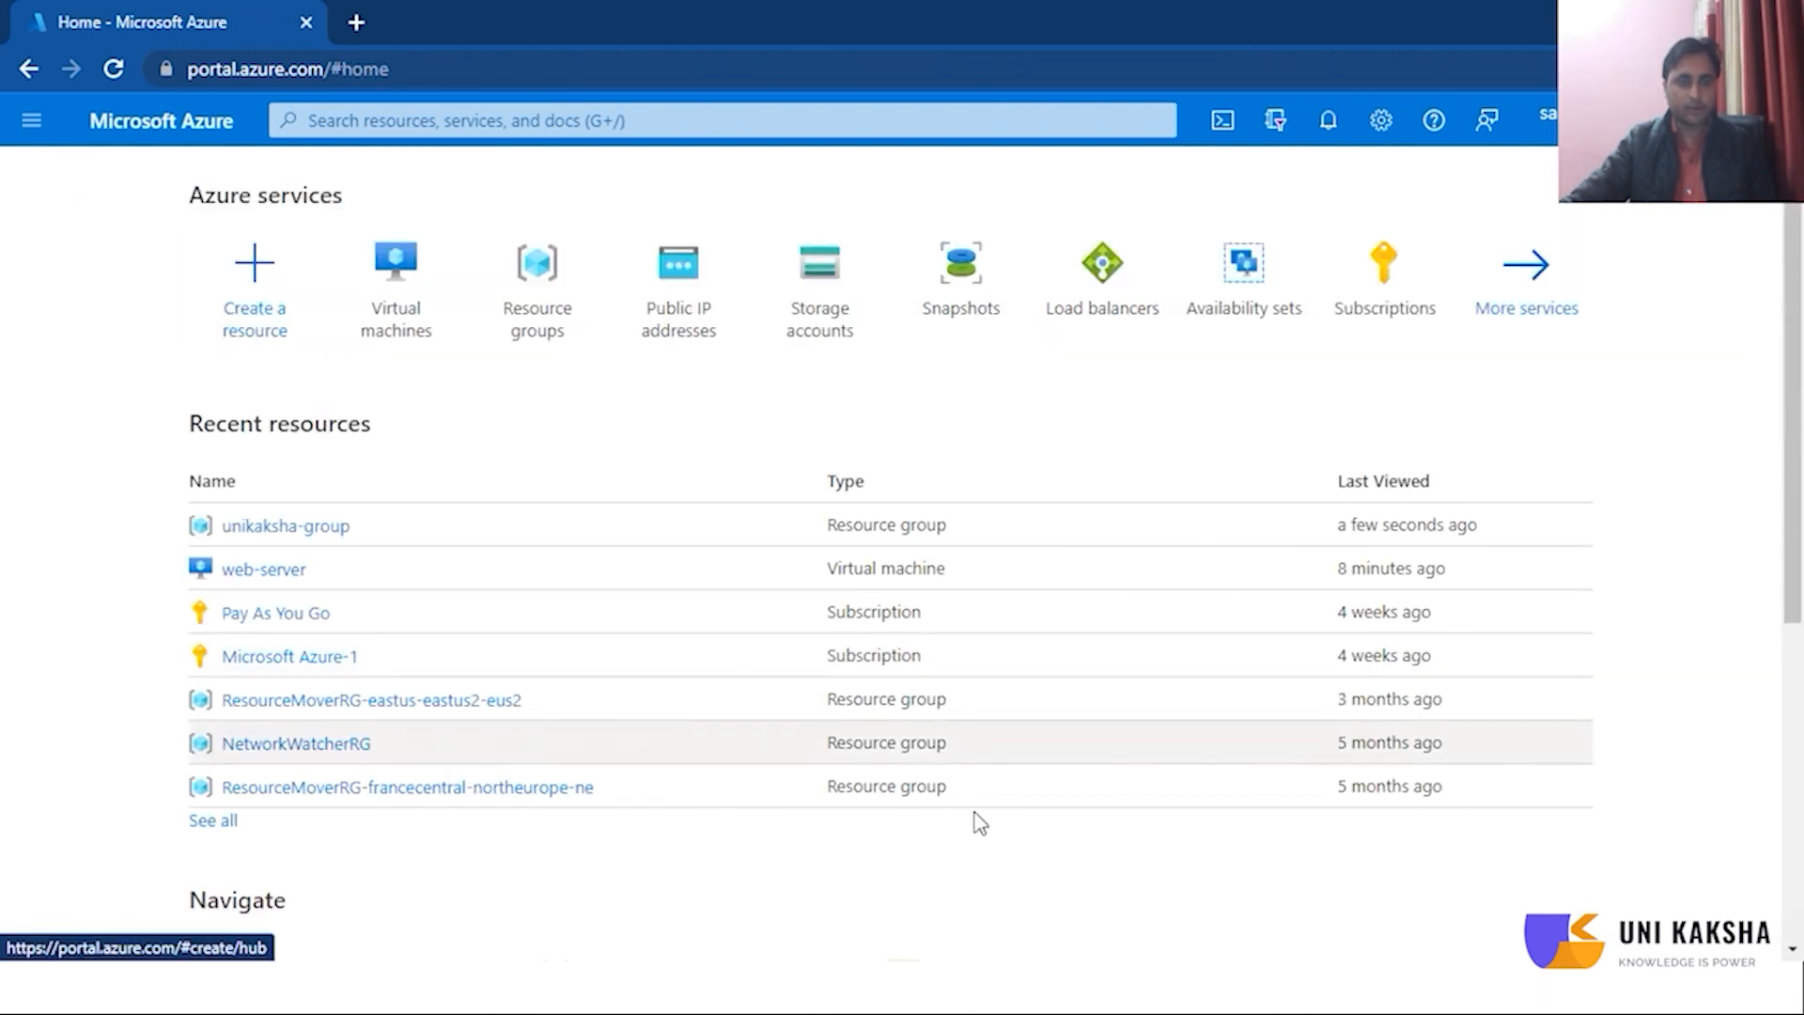
left_click(284, 585)
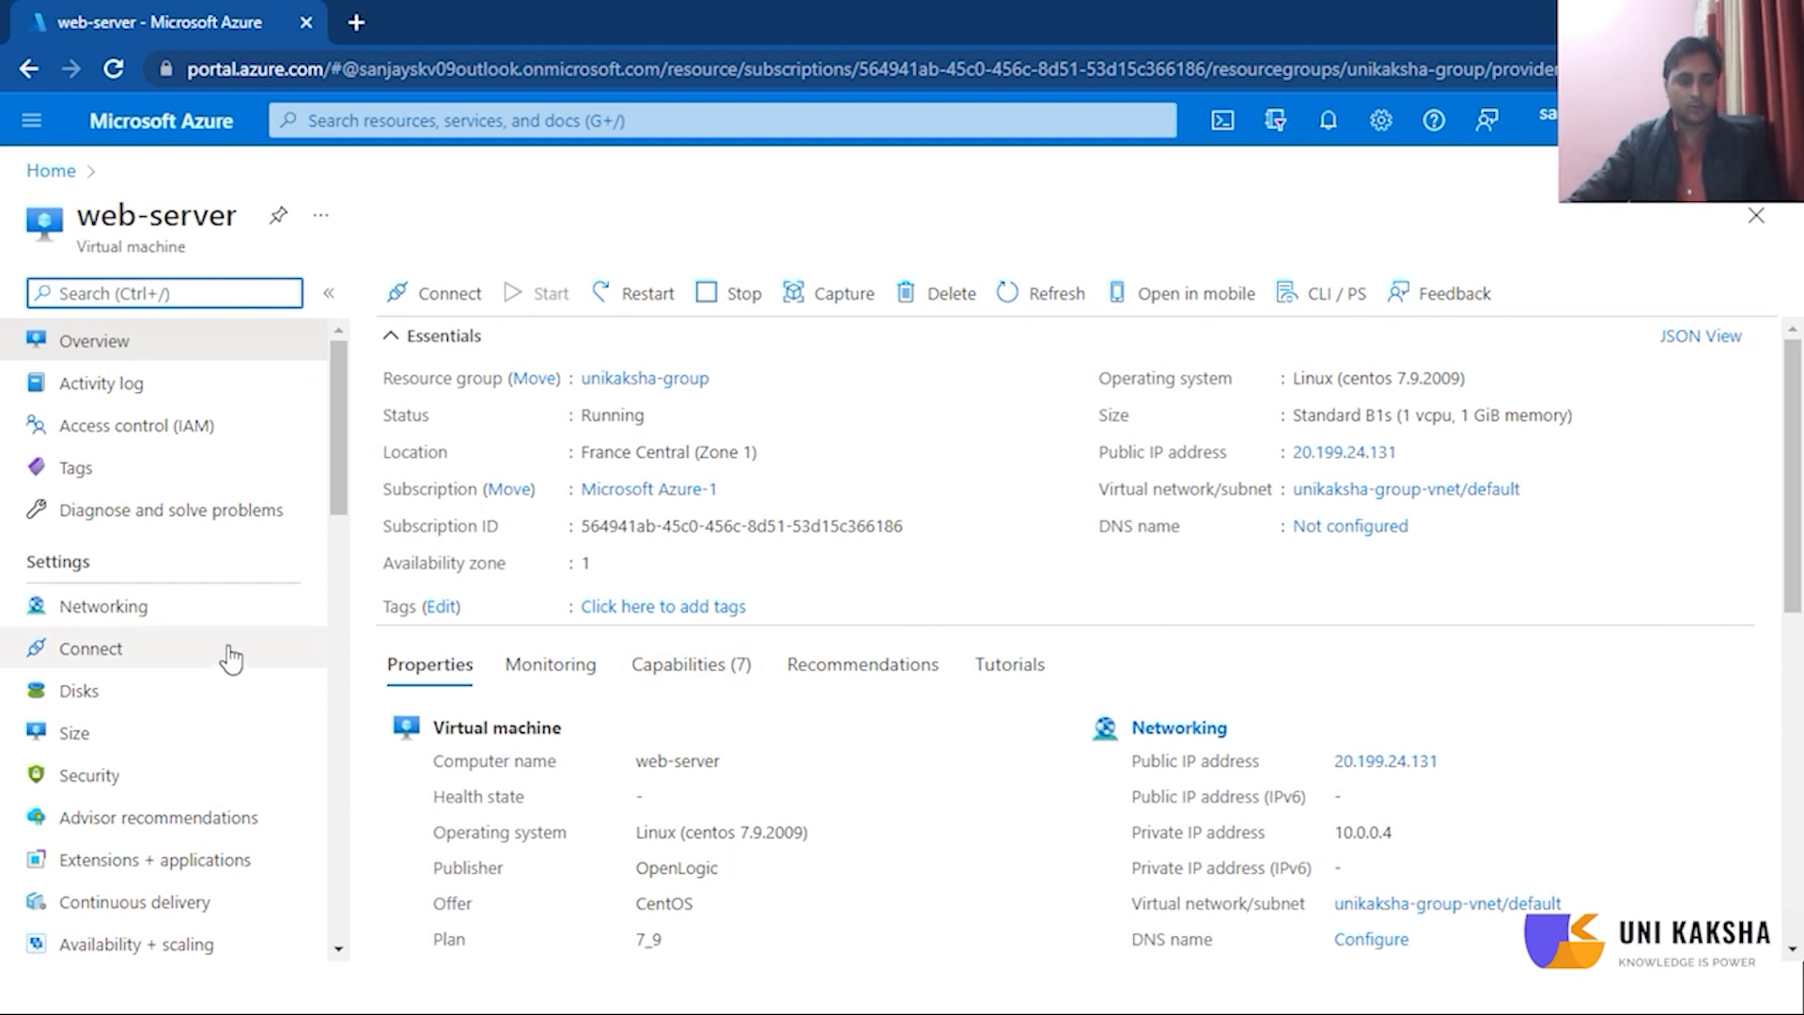
scroll(230, 658, "down", 5)
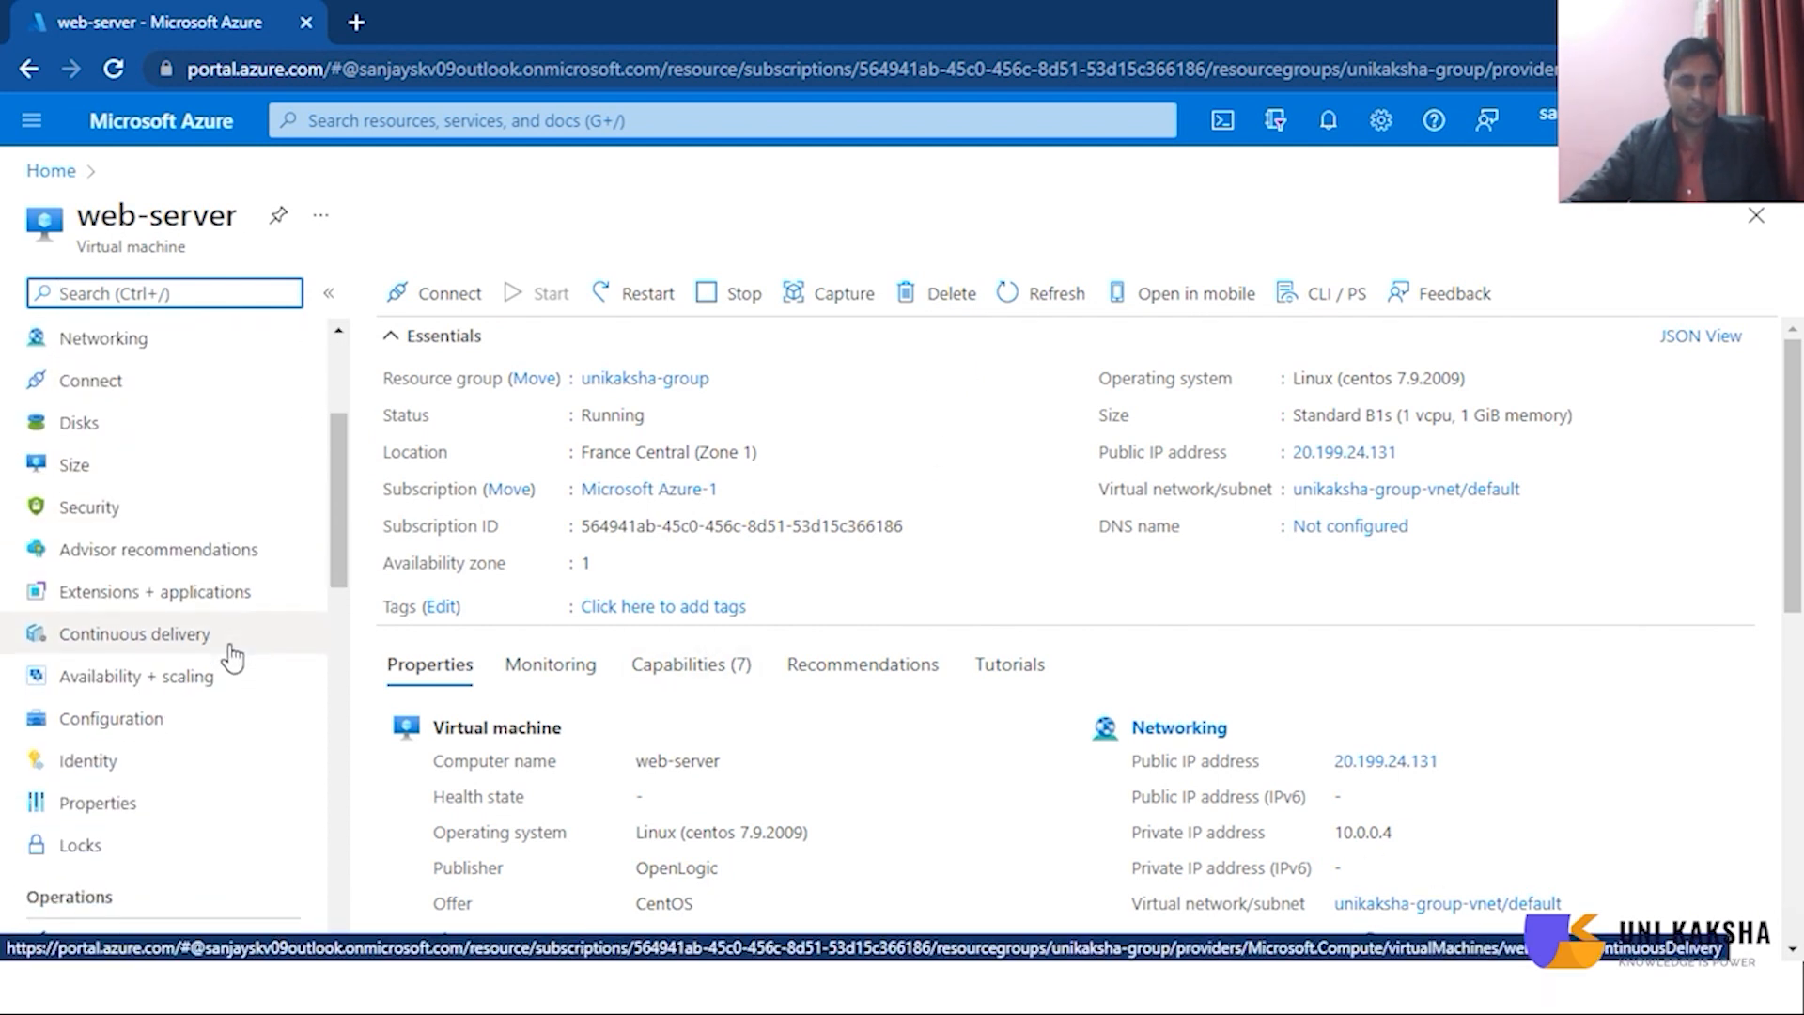
scroll(231, 658, "down", 2)
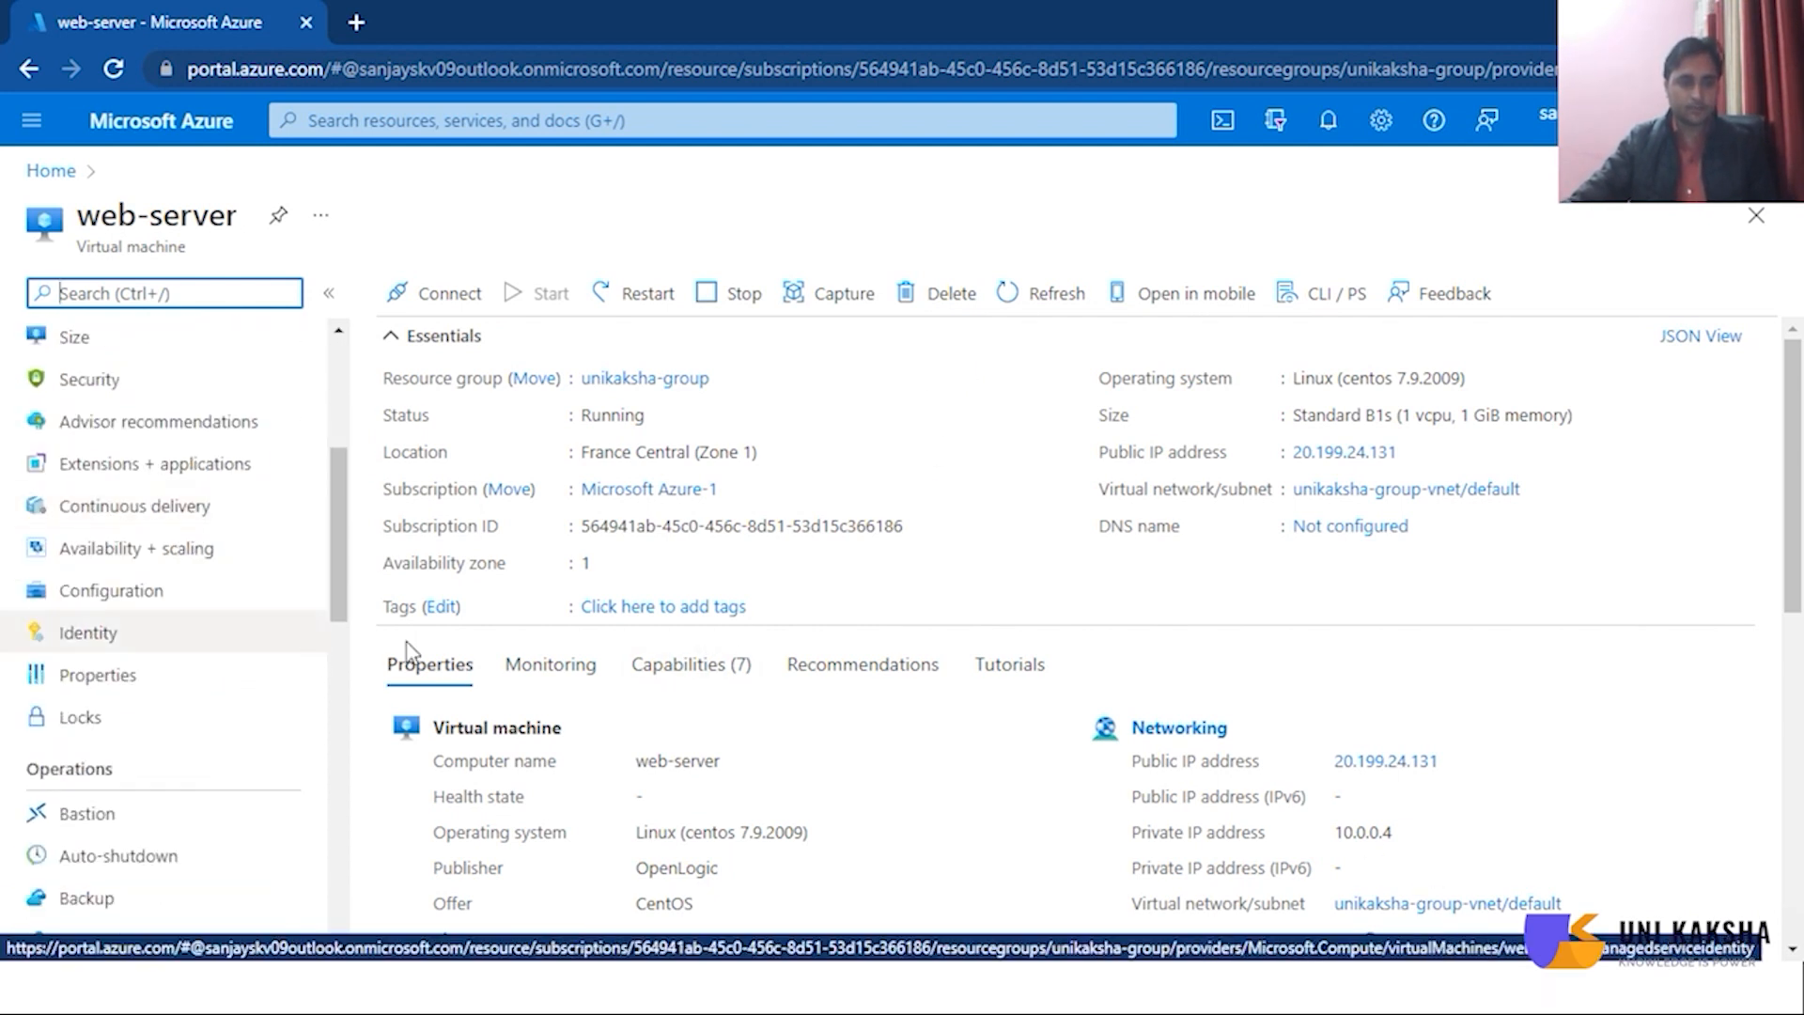
left_click(83, 718)
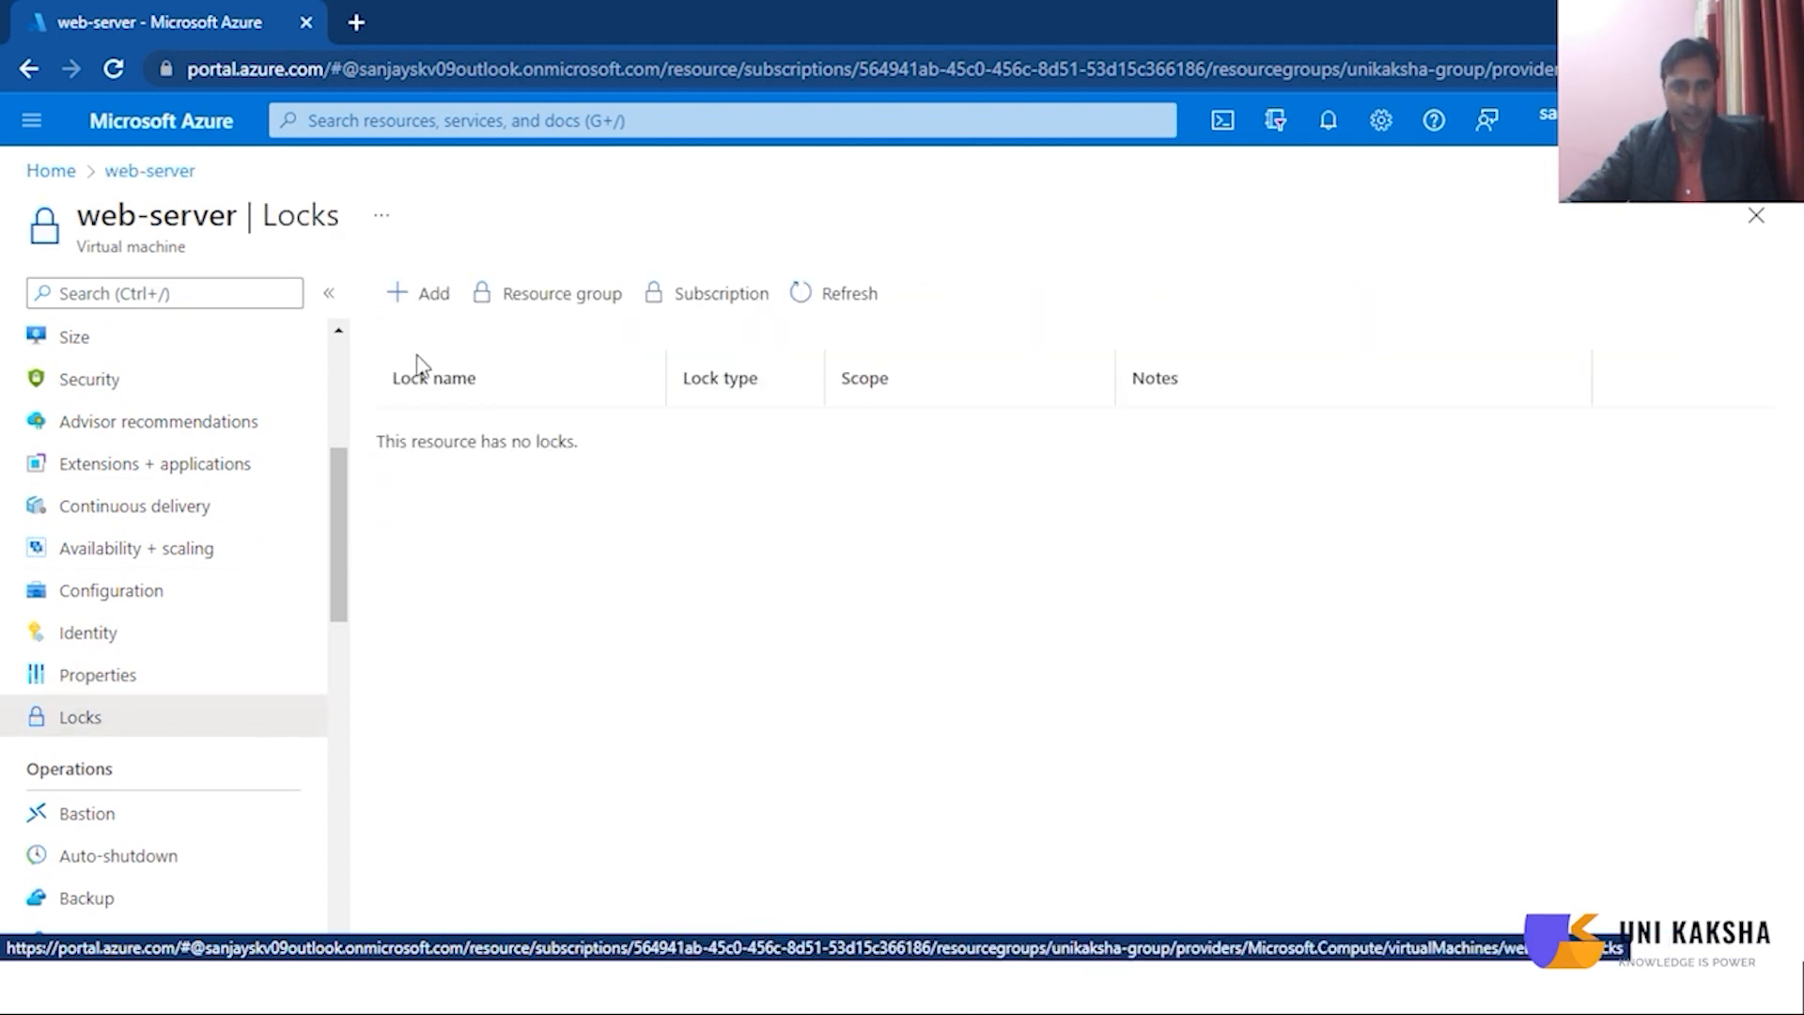
Step: Add a lock of type Delete to web-server, named with the owner's first name, and remove the duplicated lock entry
left_click(423, 298)
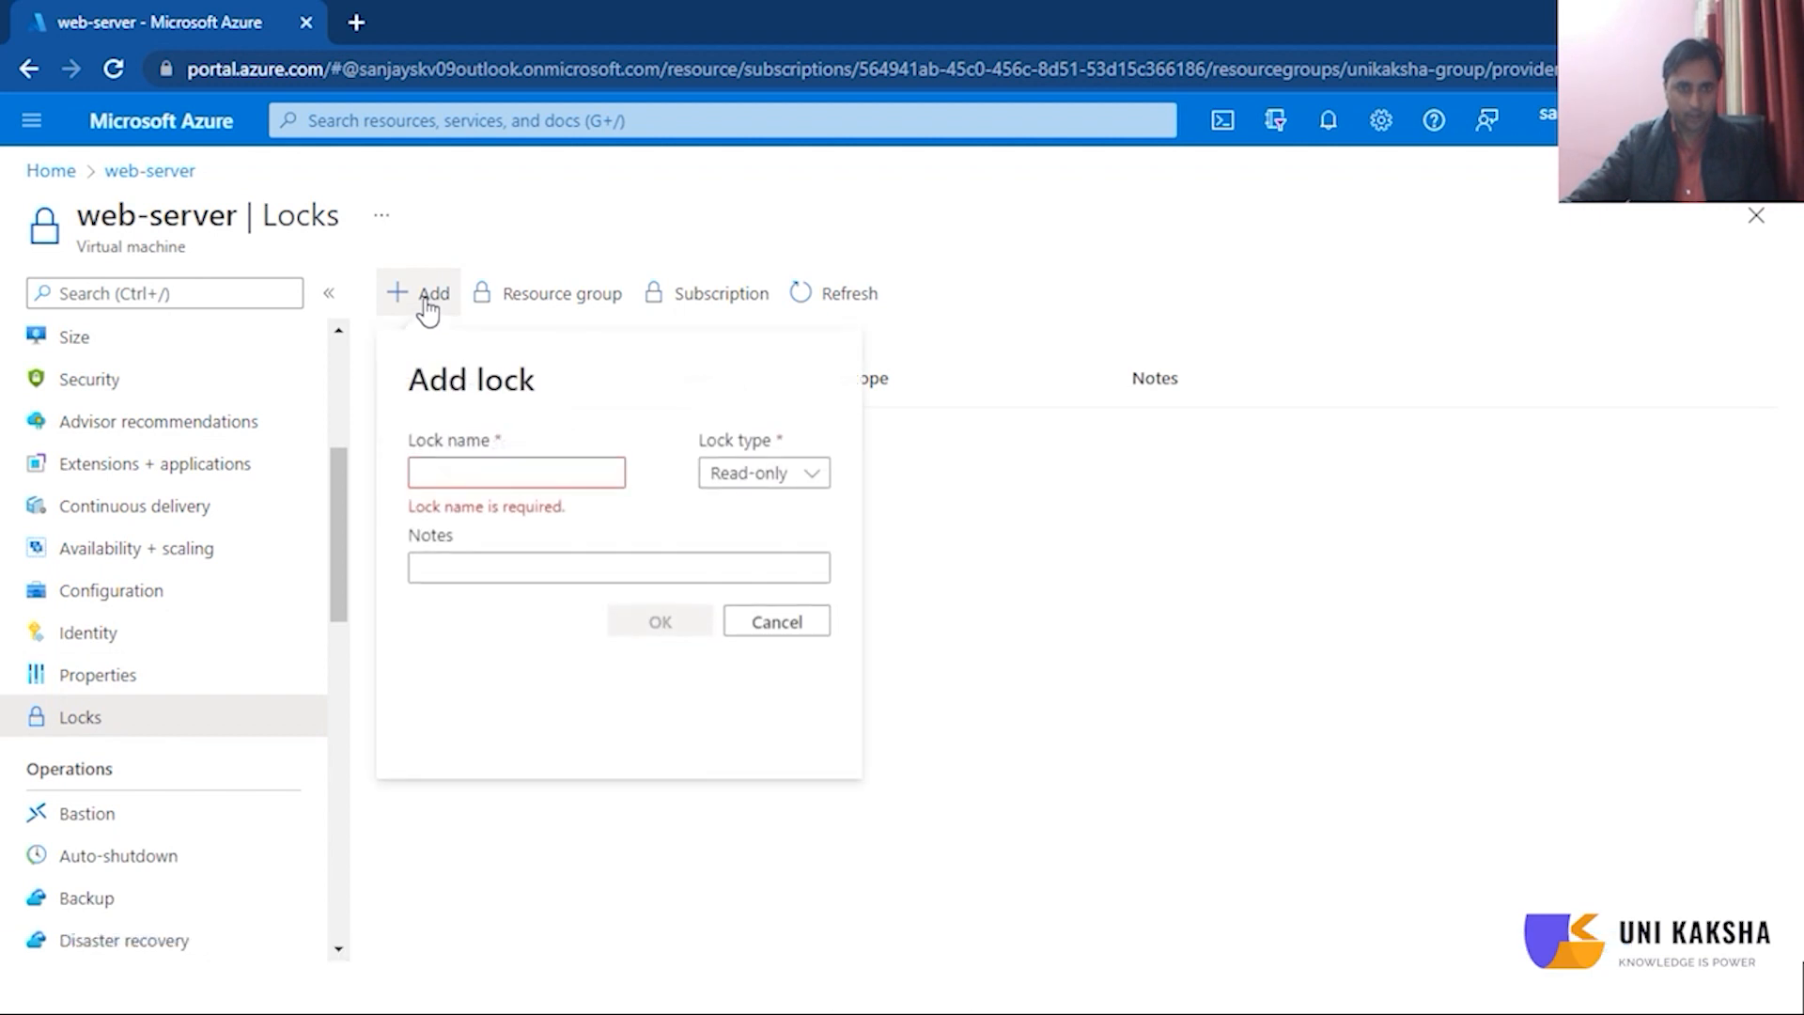
left_click(480, 474)
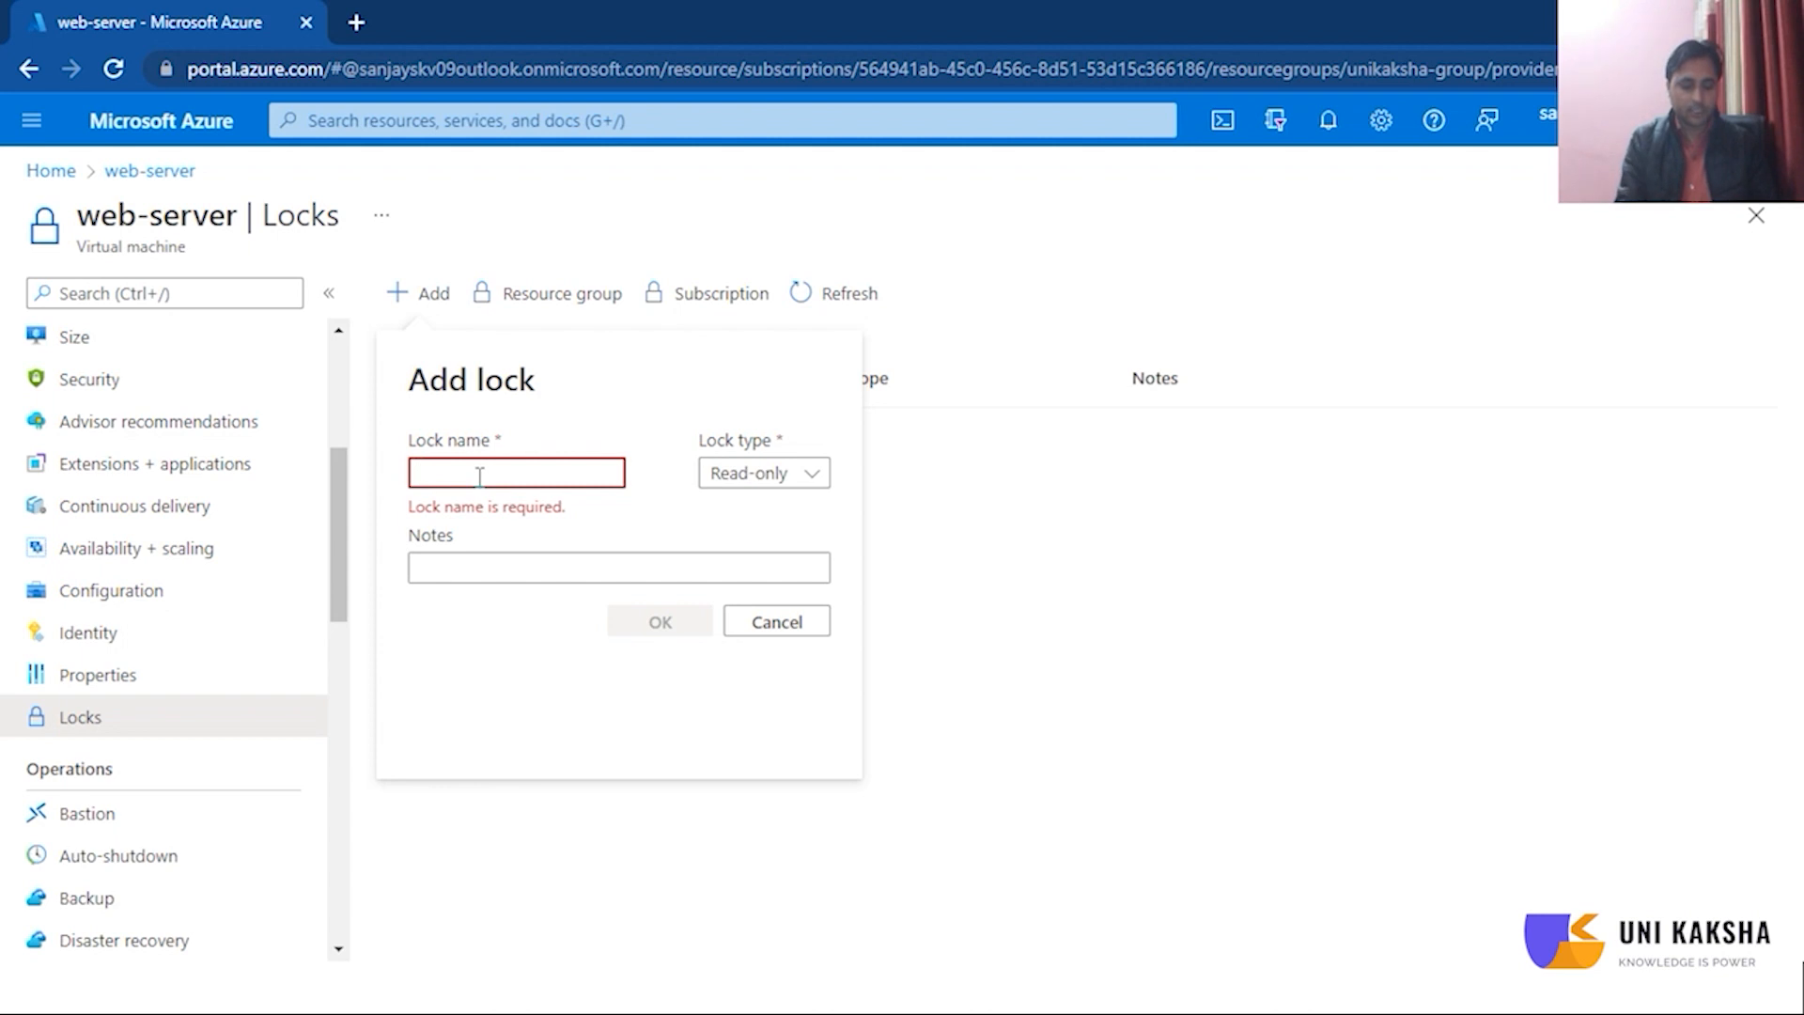
type("sanjay")
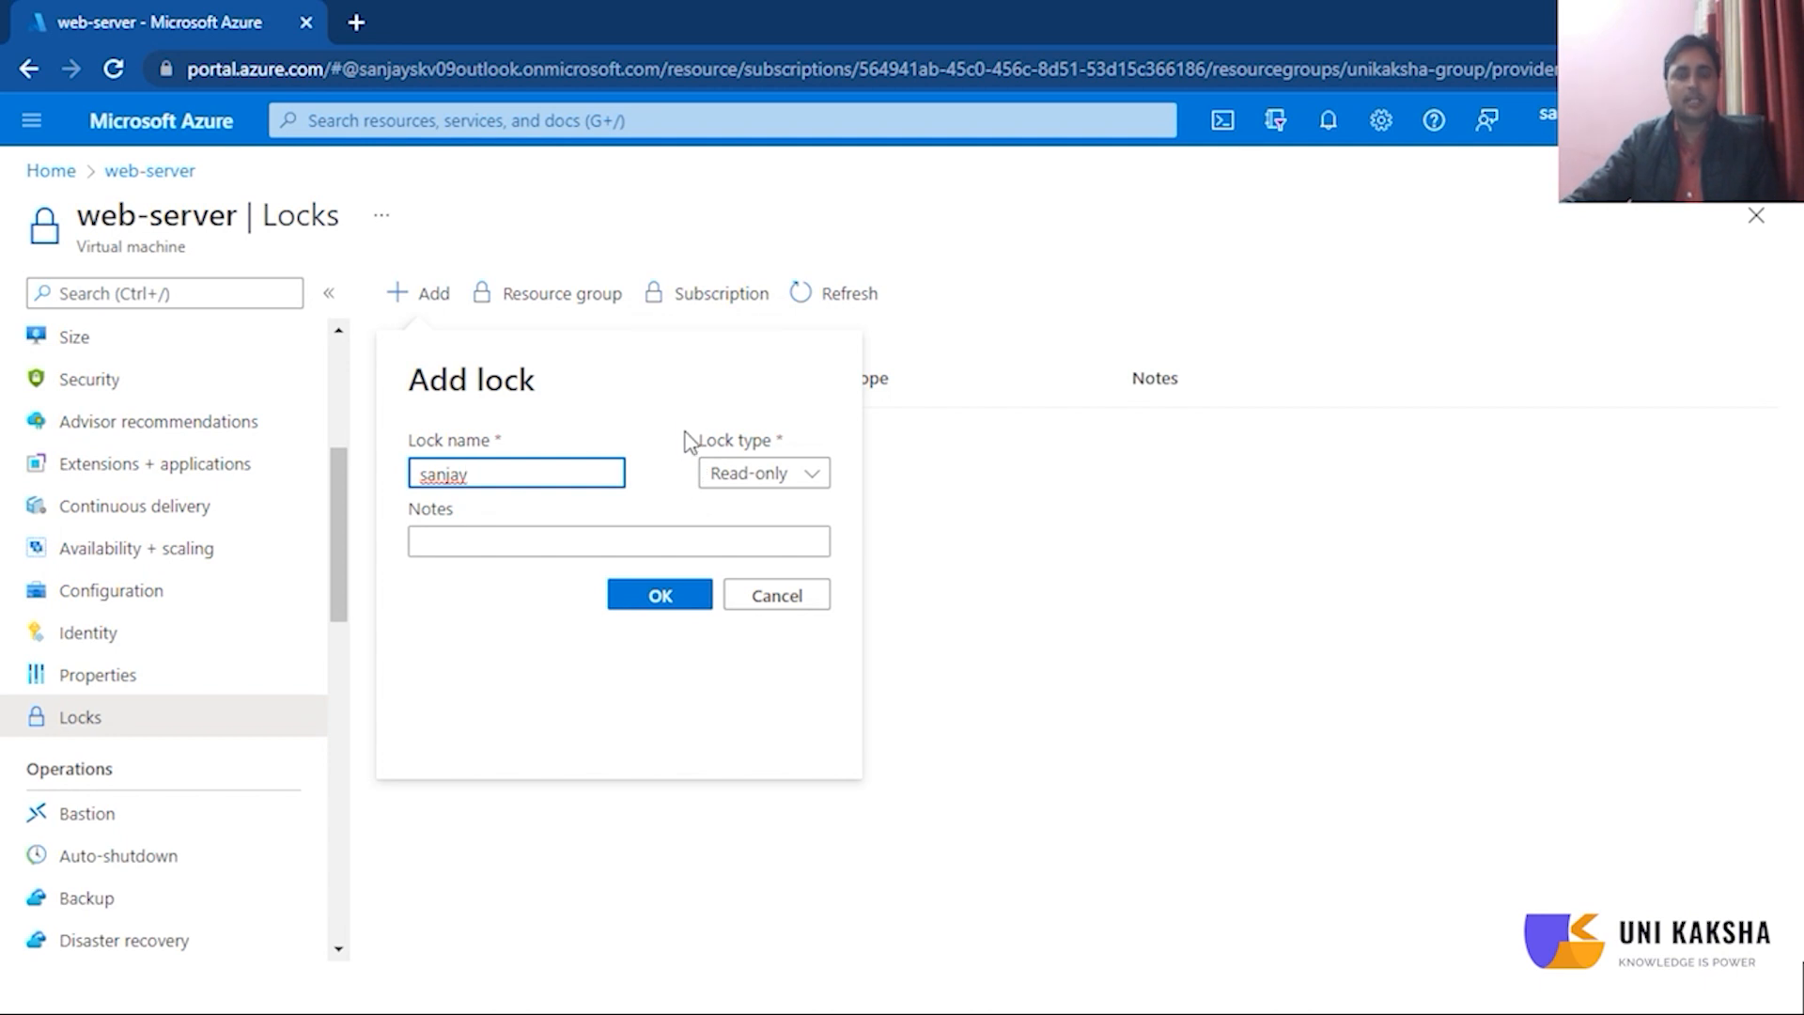
left_click(759, 476)
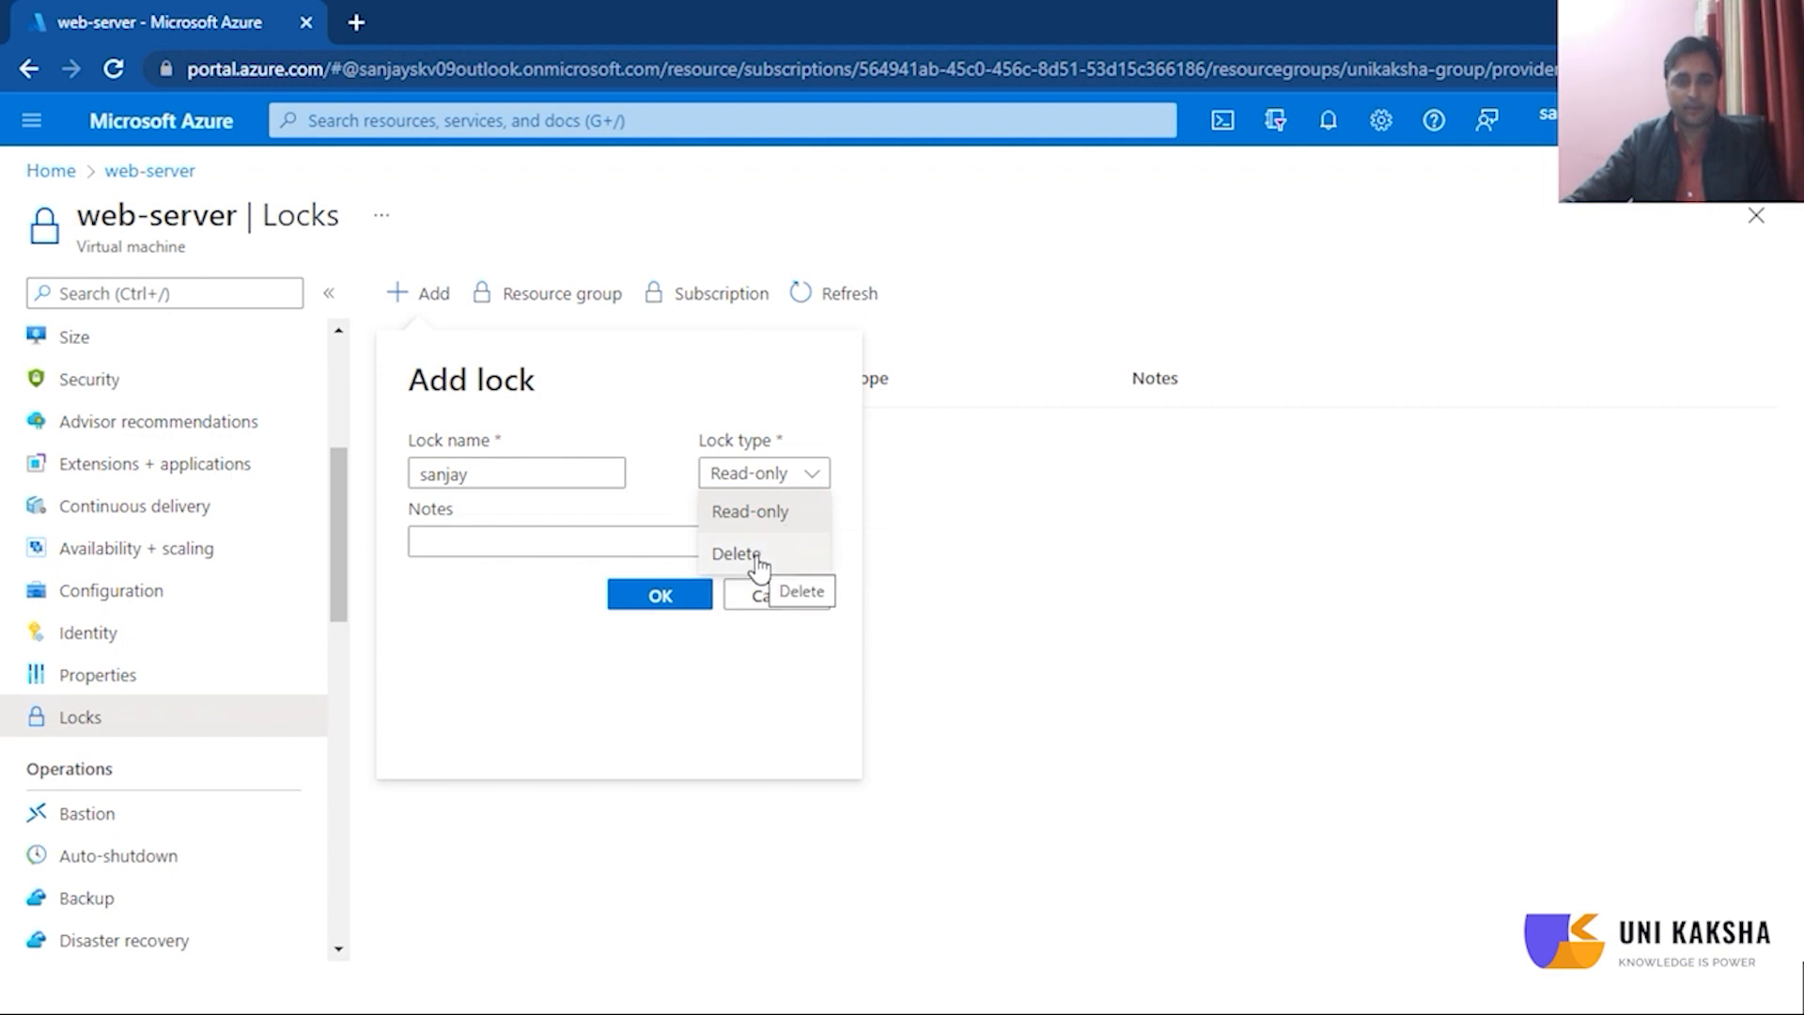
left_click(758, 555)
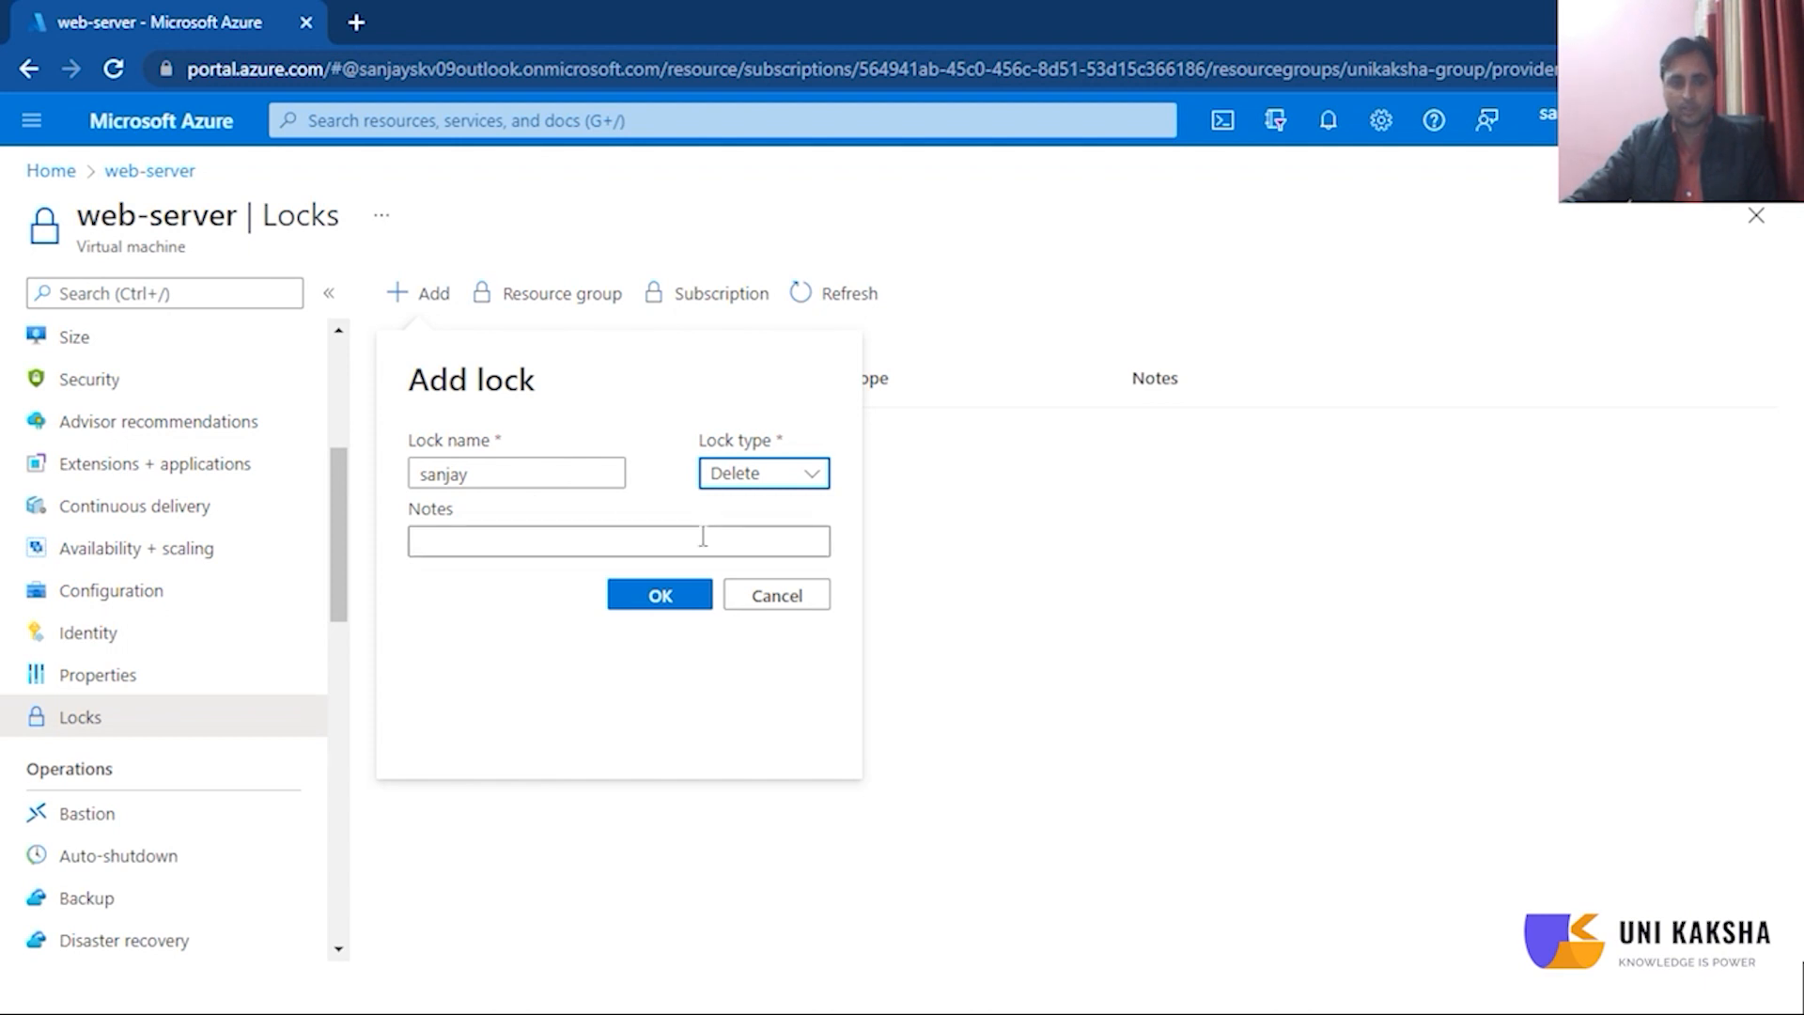
left_click(686, 607)
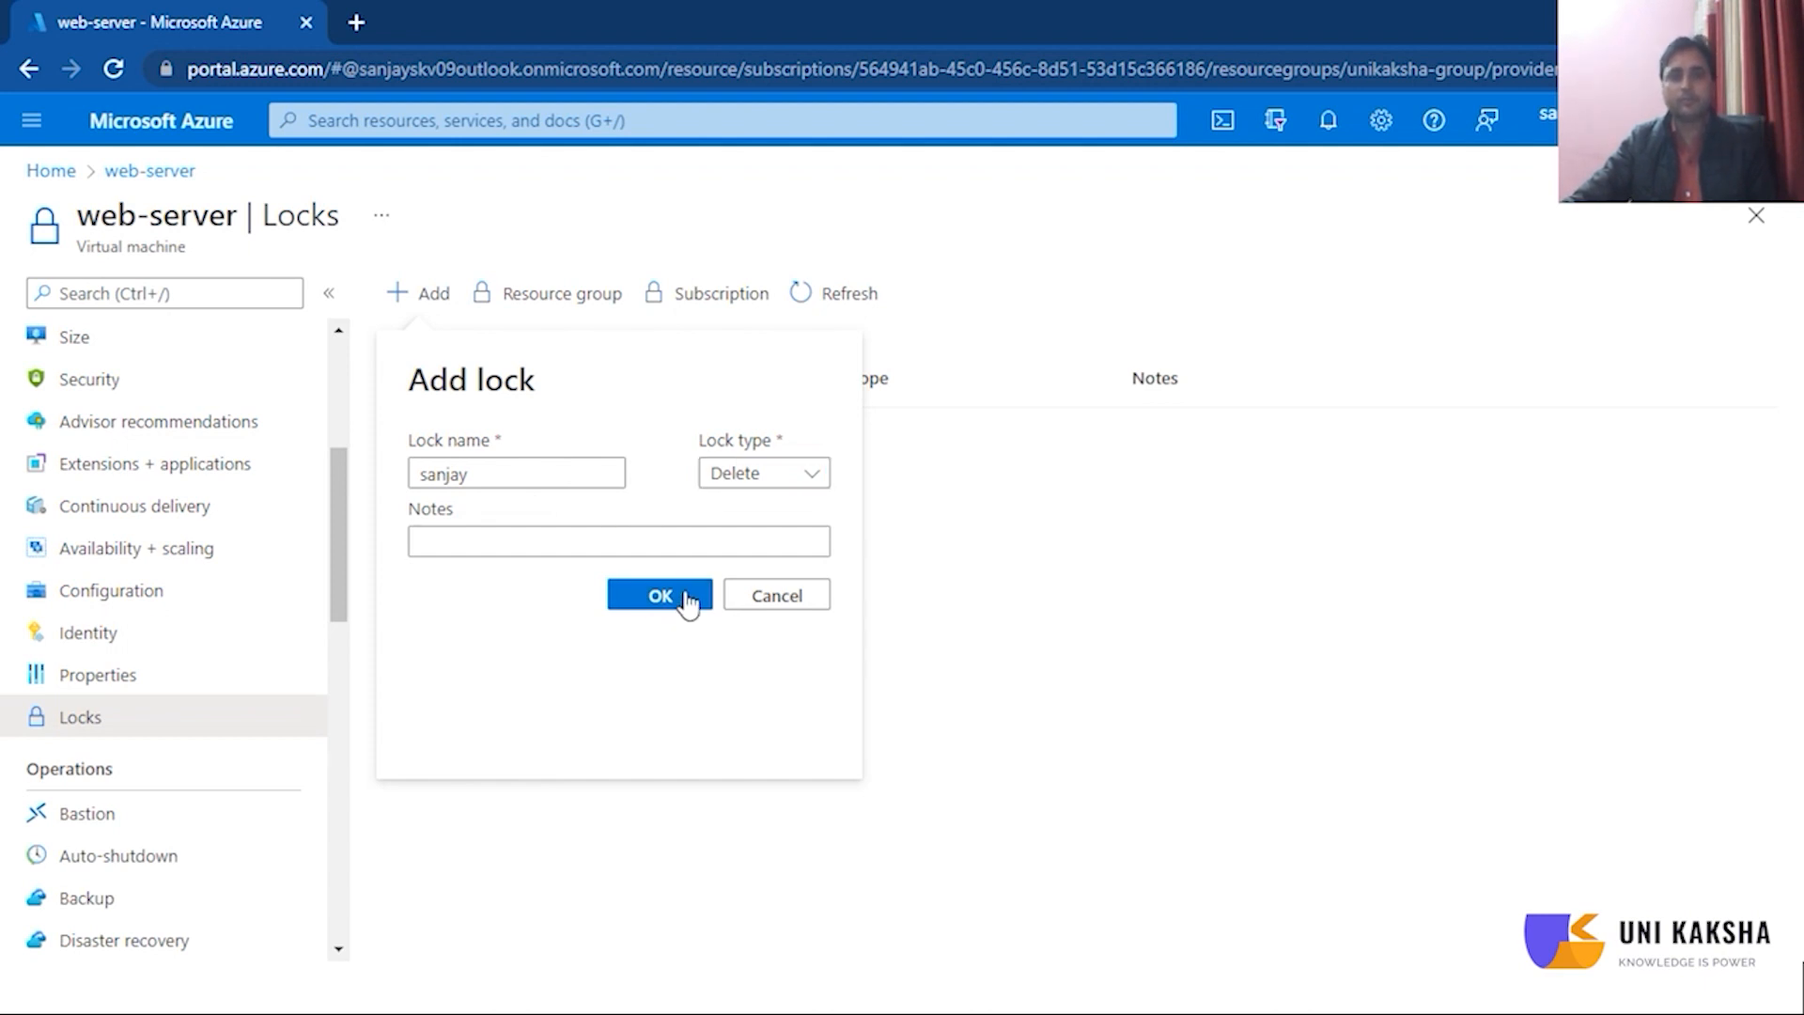
left_click(687, 601)
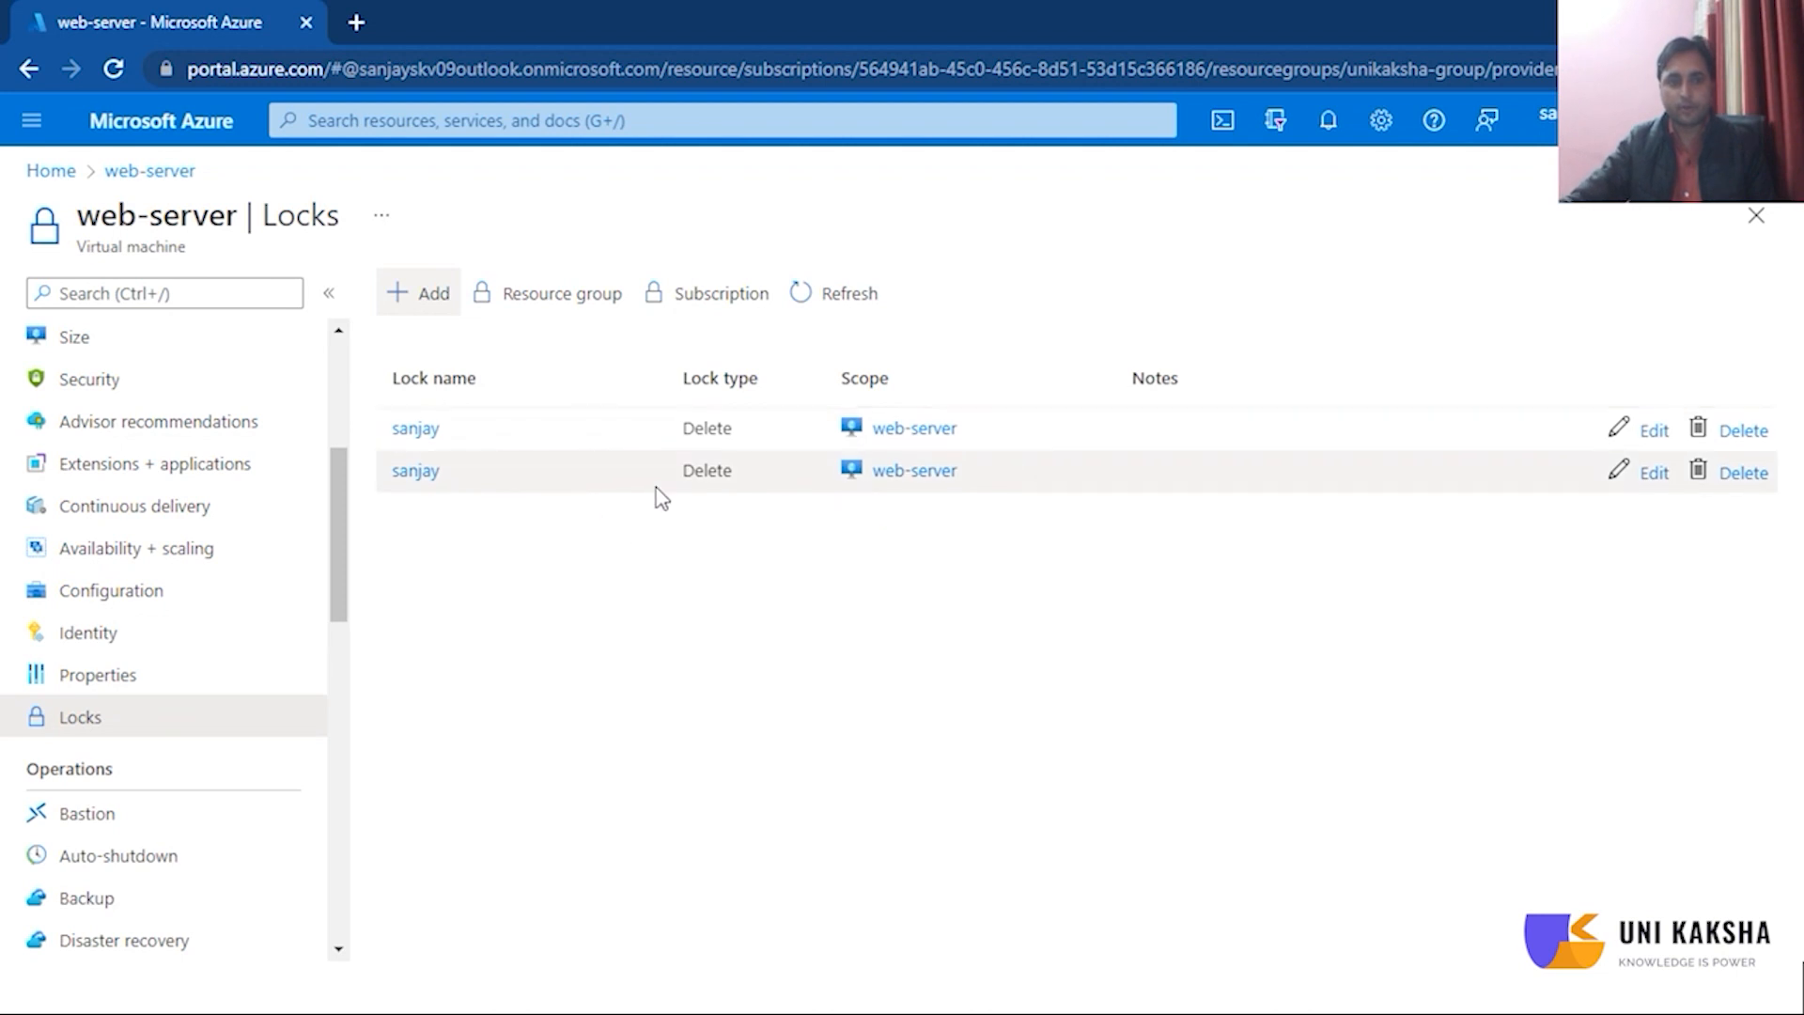
left_click(1744, 473)
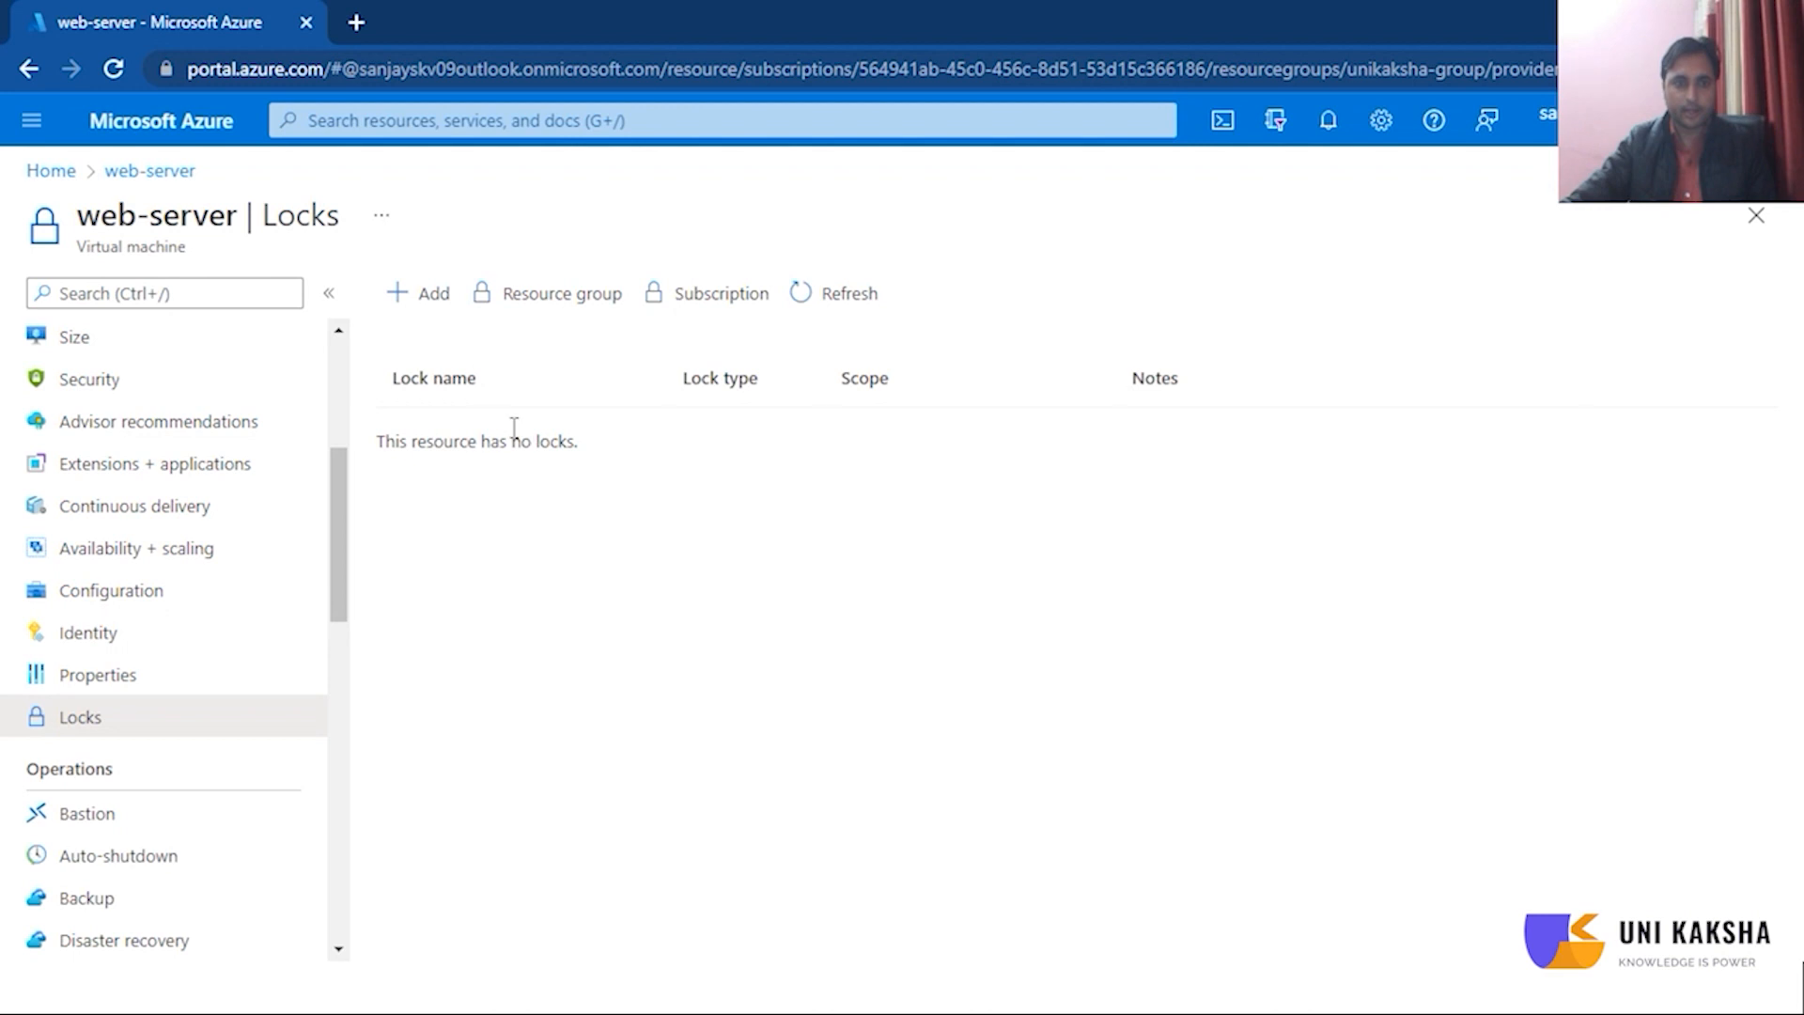
Step: Create a single lock on the web-server virtual machine with the owner's first name as lock name and lock type Delete
left_click(423, 298)
left_click(493, 478)
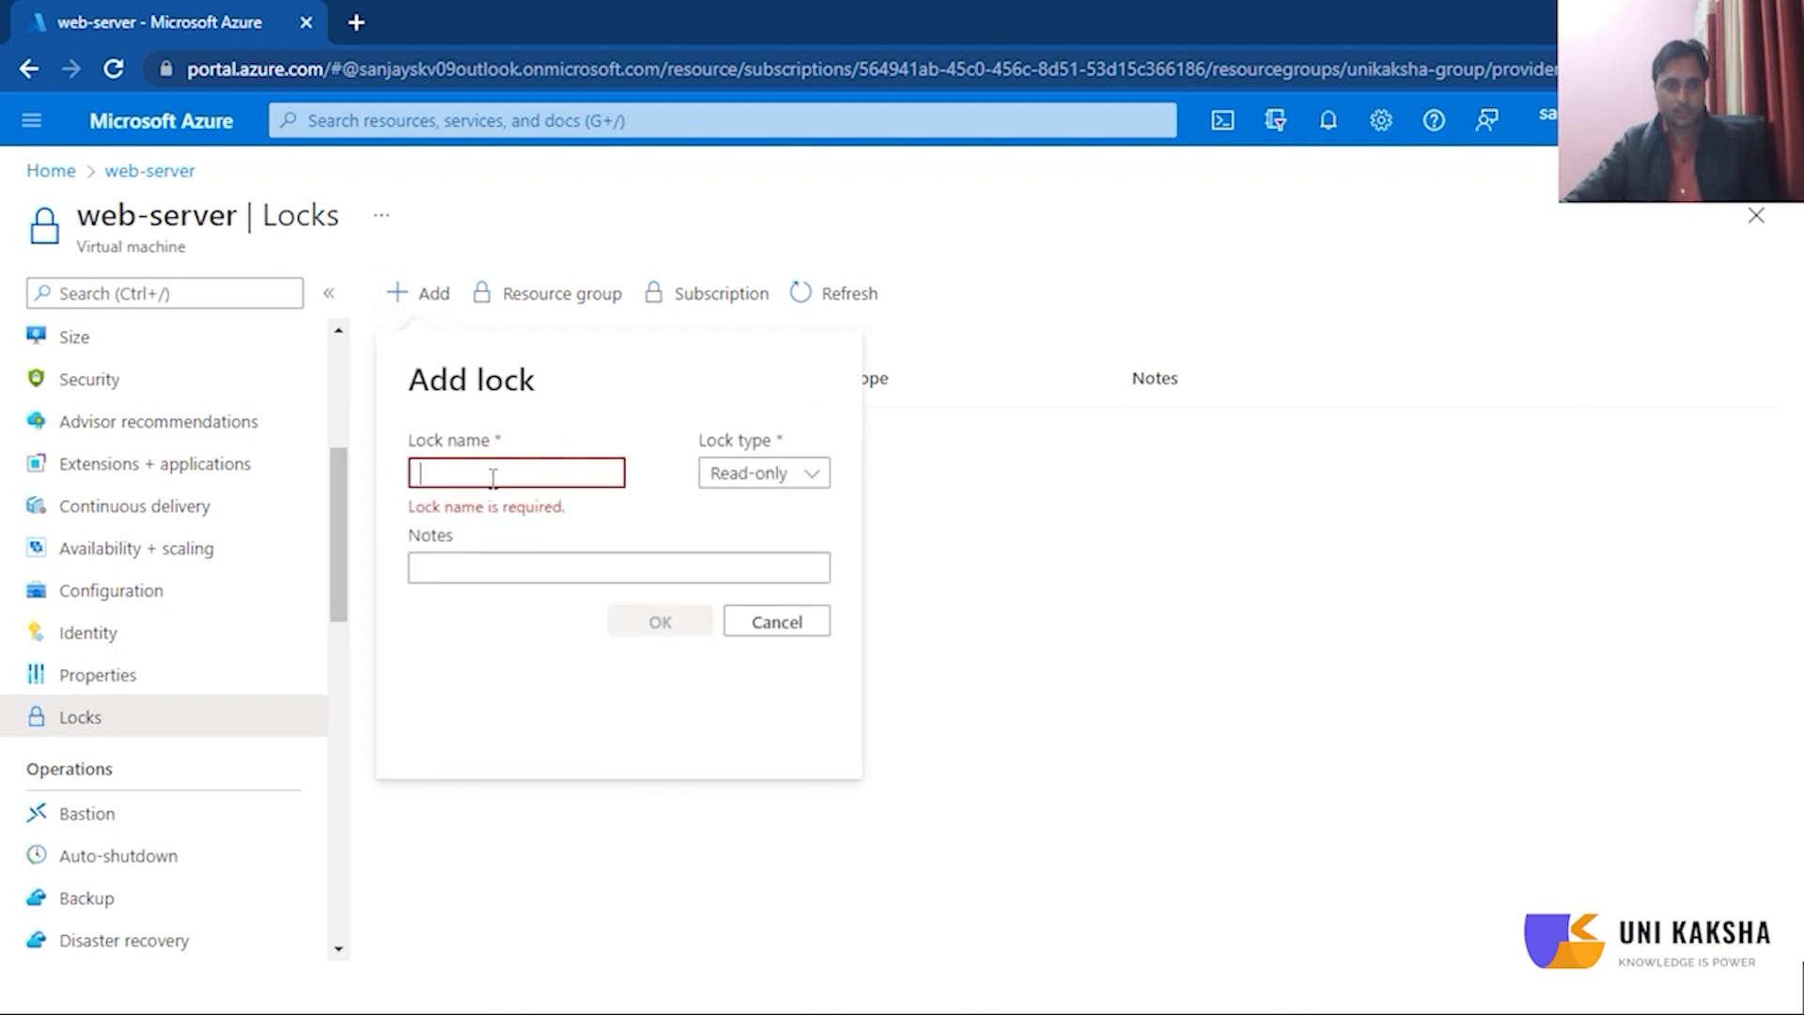
type("sanjay")
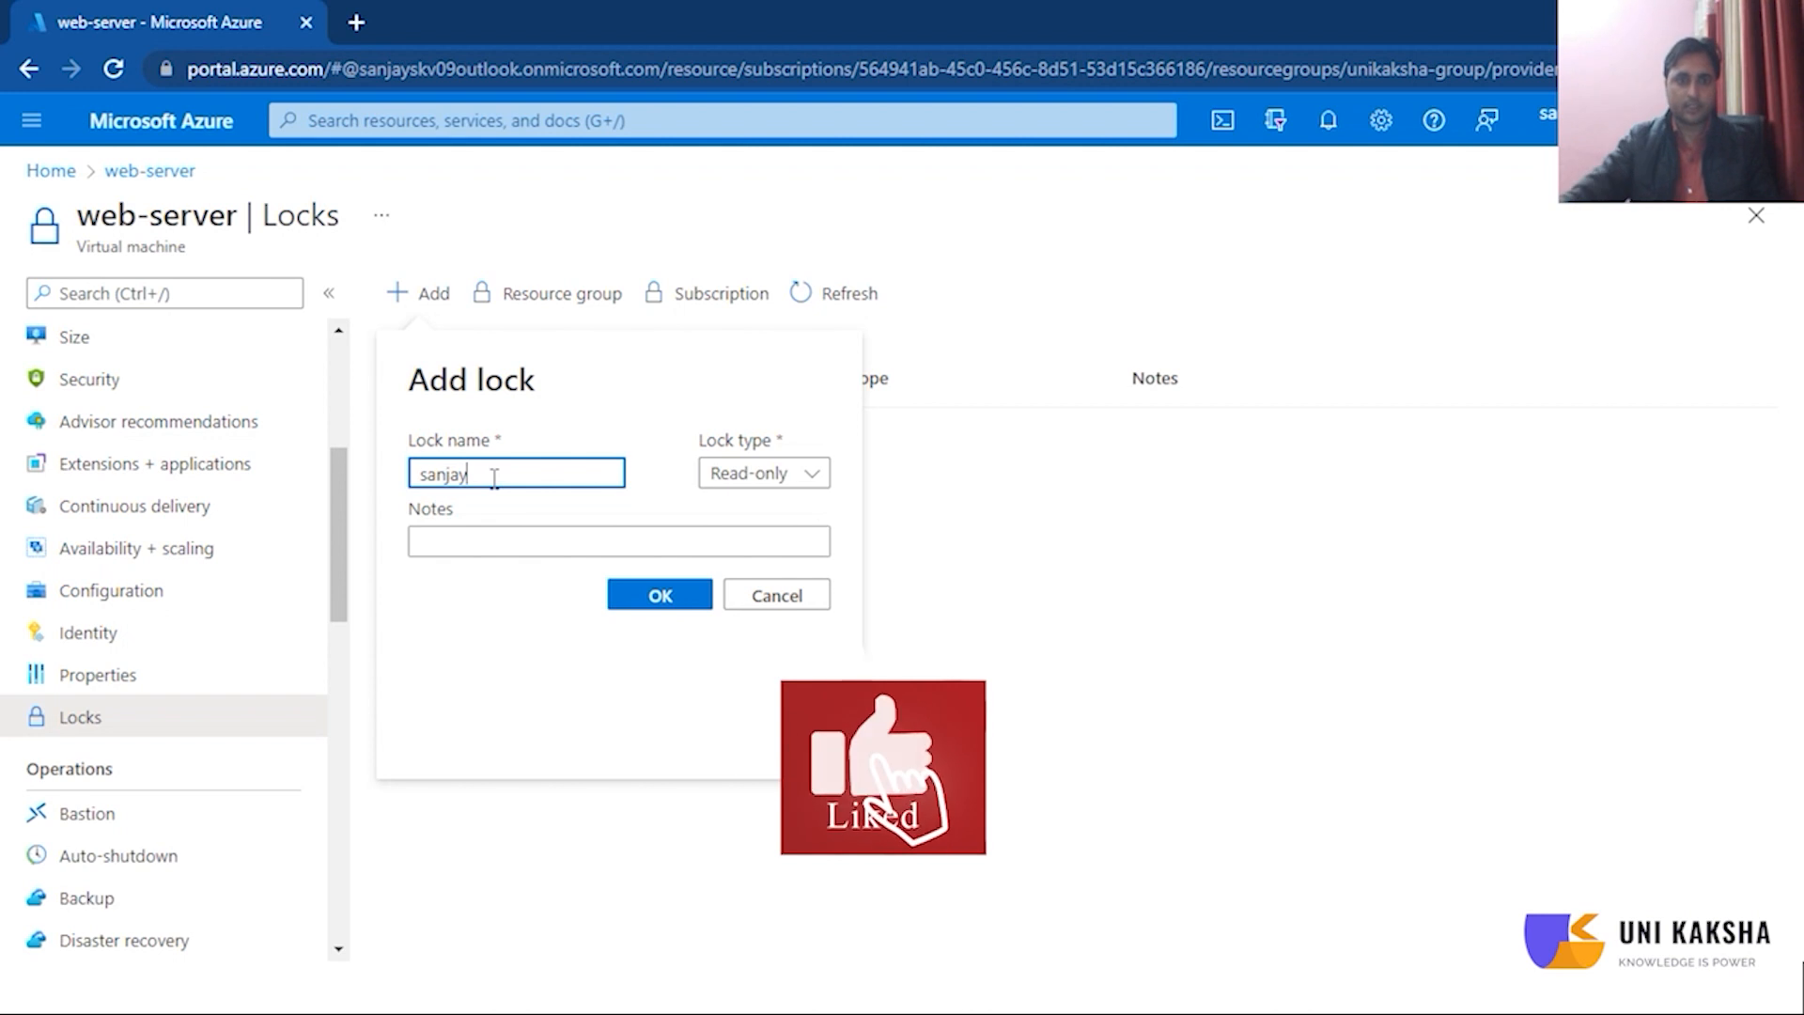
left_click(745, 473)
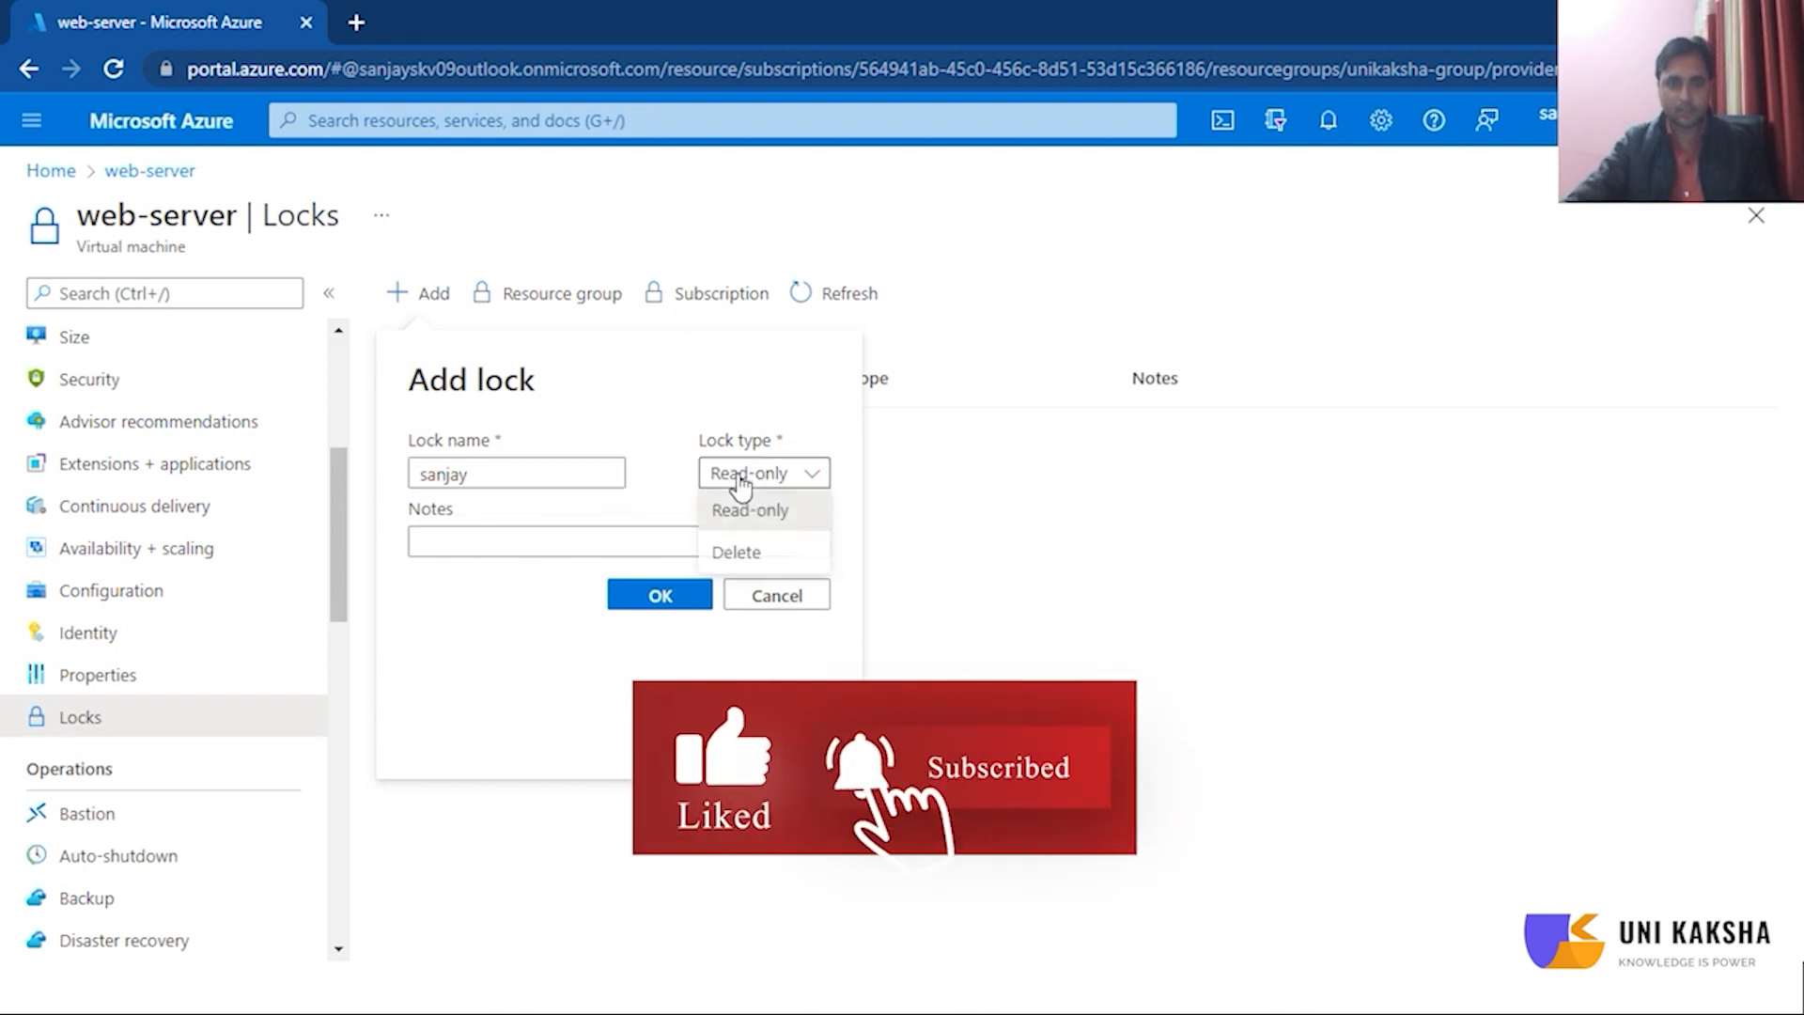
left_click(737, 553)
left_click(683, 595)
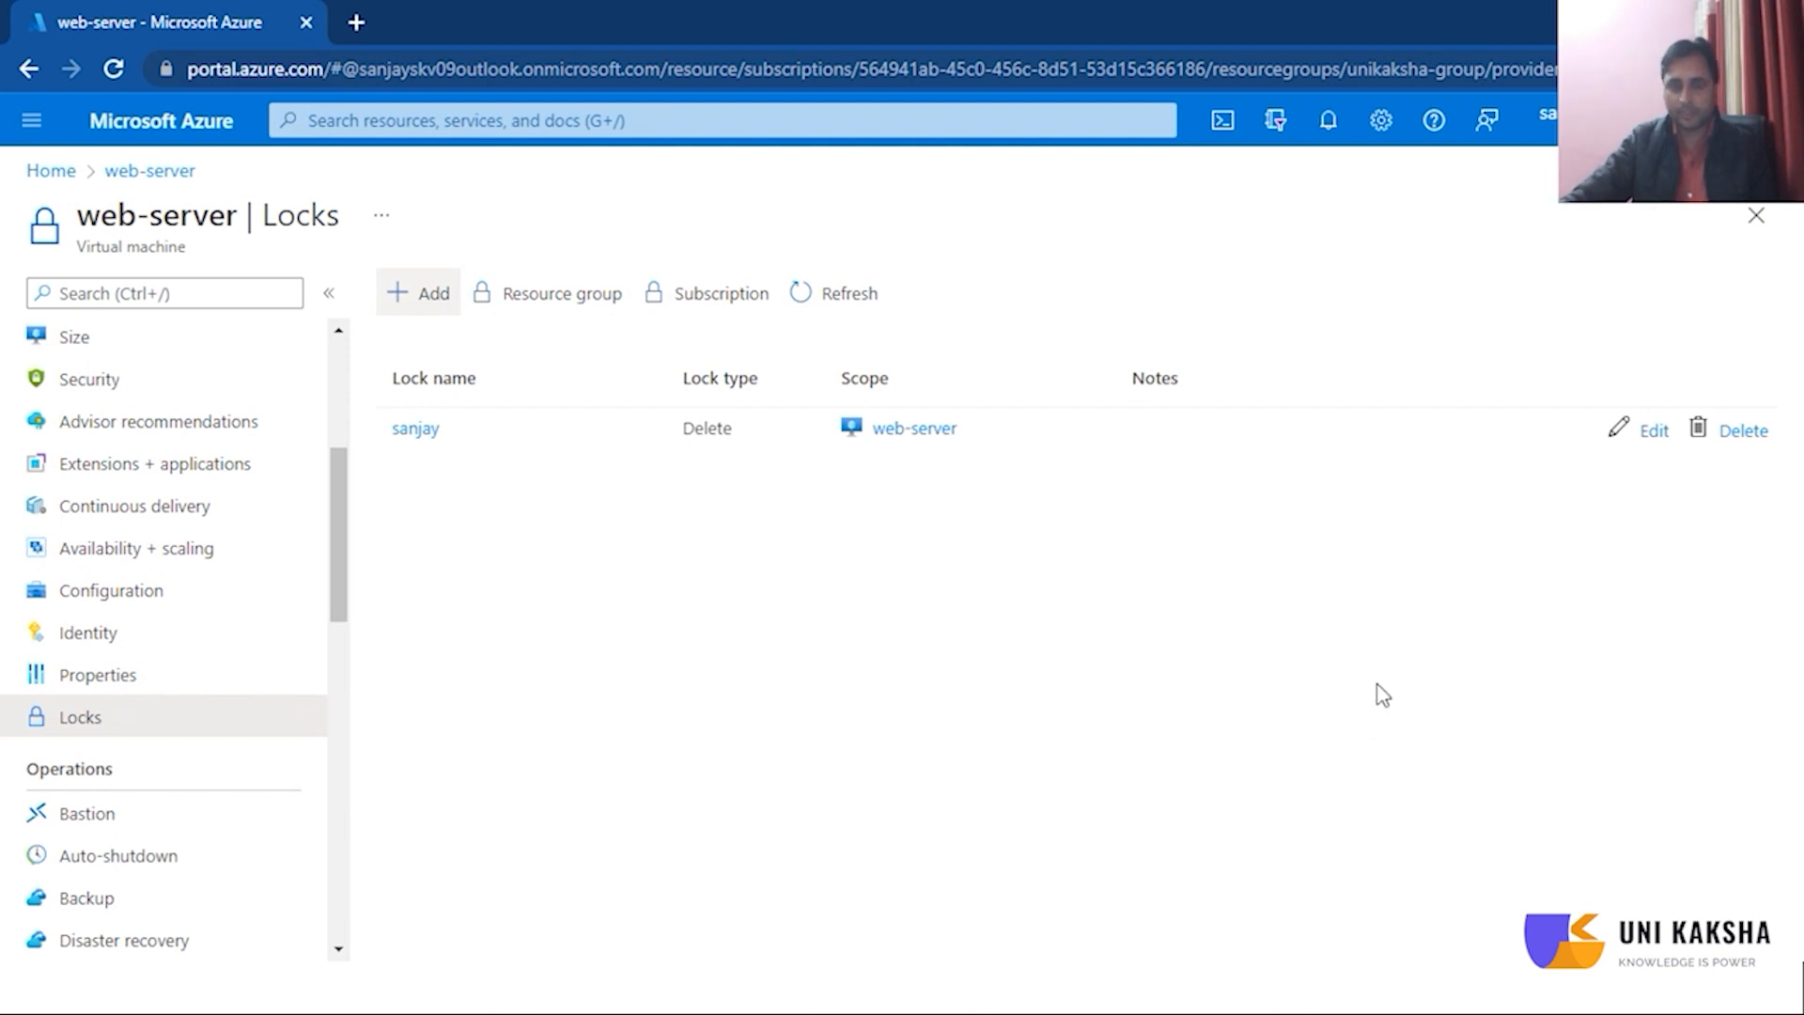
Step: Open the unikaksha-group resource group from the recent resources on the home page and dismiss the list-view tip
left_click(51, 172)
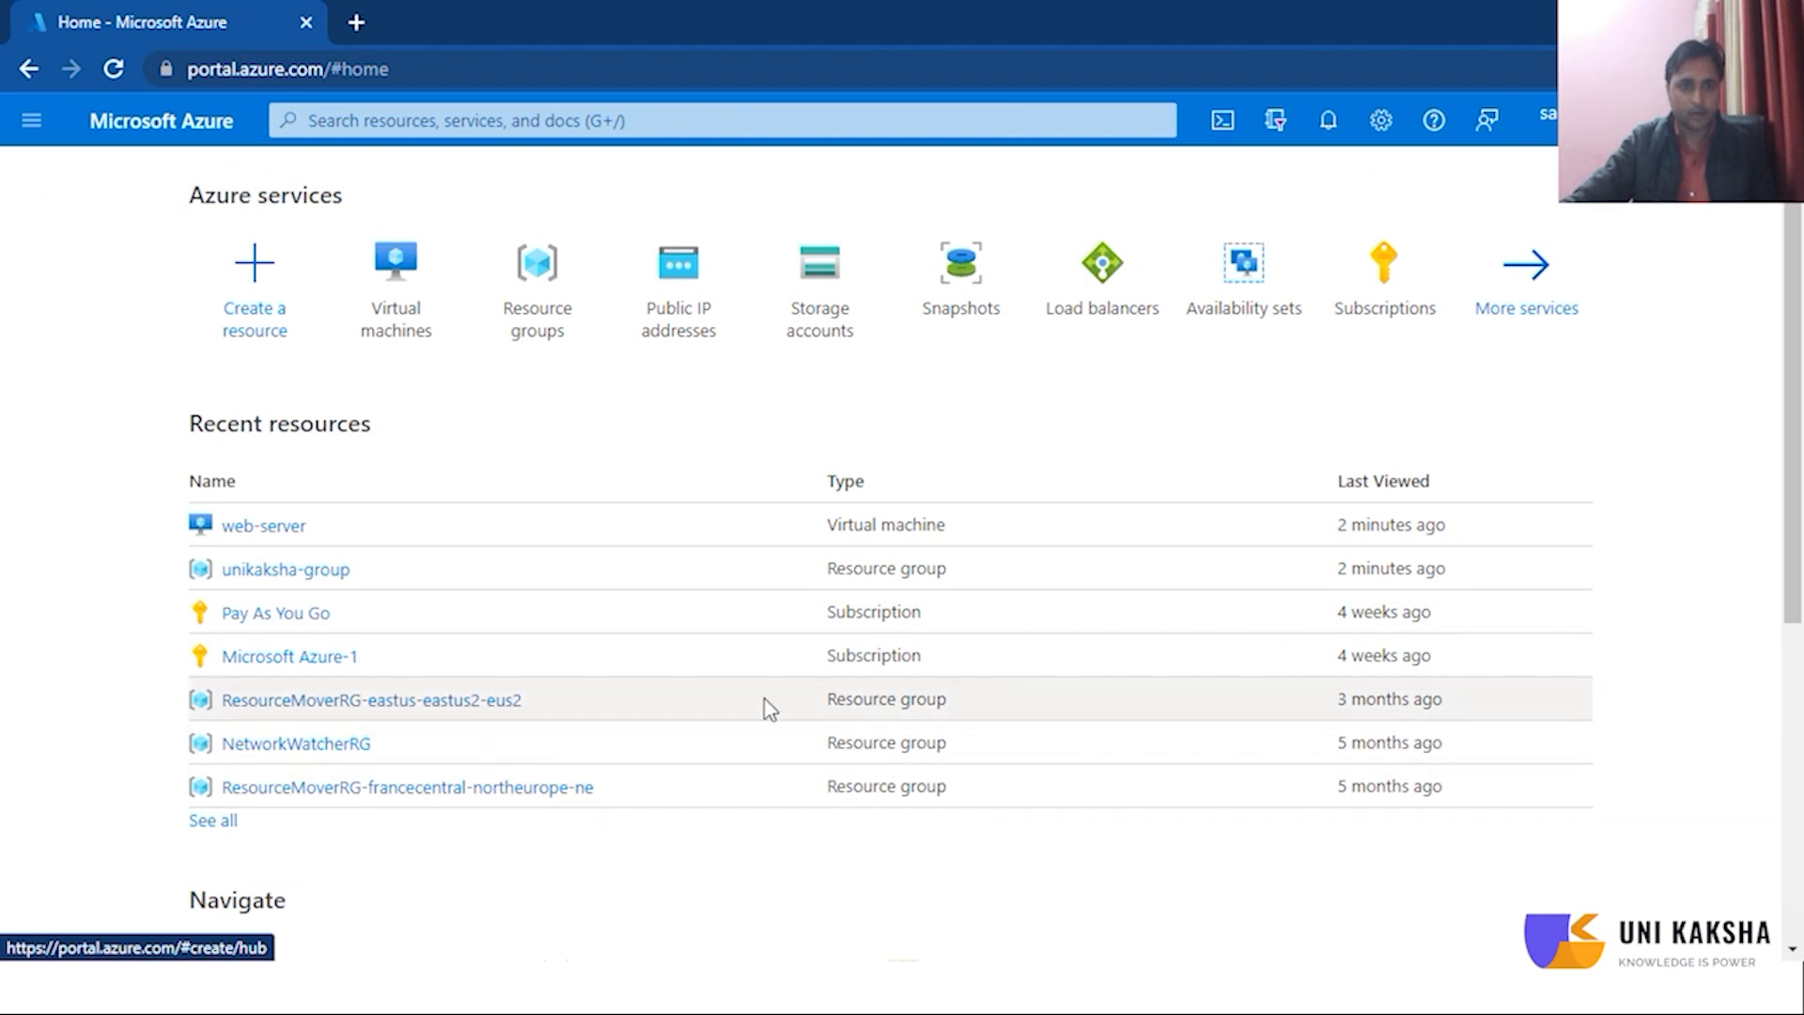
left_click(324, 572)
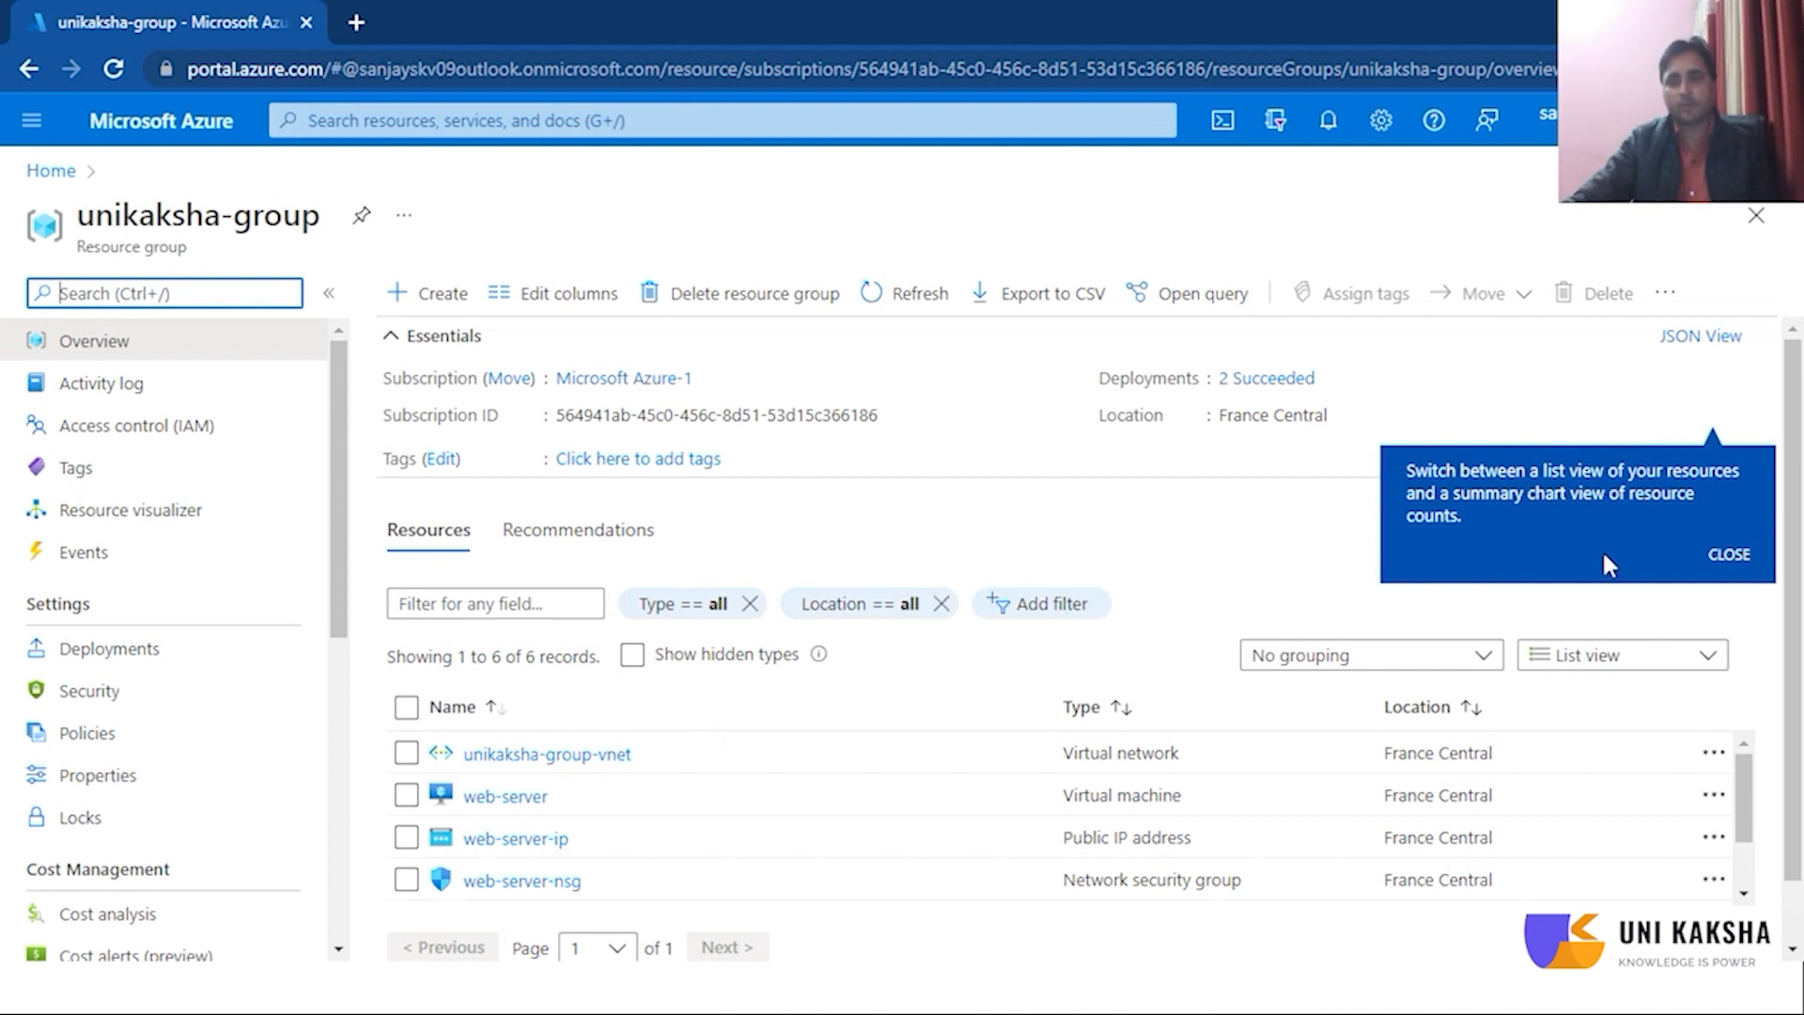
left_click(1731, 562)
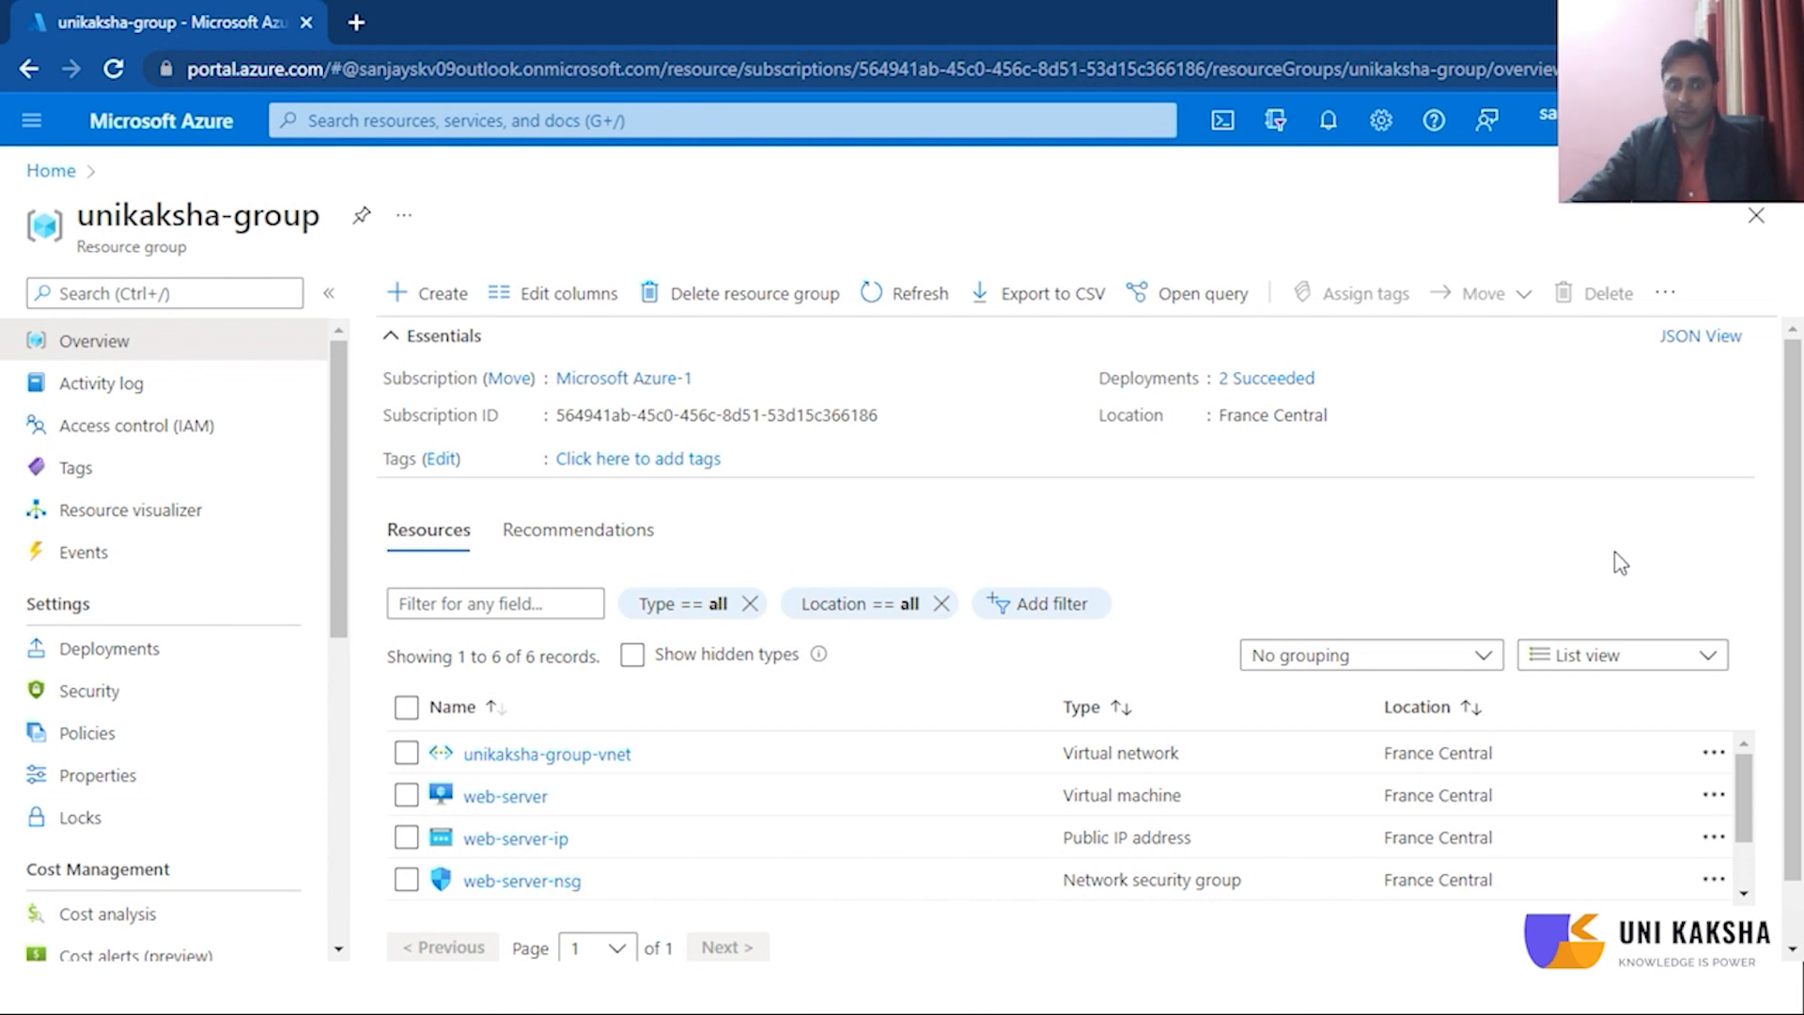
Step: Try to delete the resource group, confirming with the name unikaksha-group, and dismiss the resulting notification
left_click(736, 303)
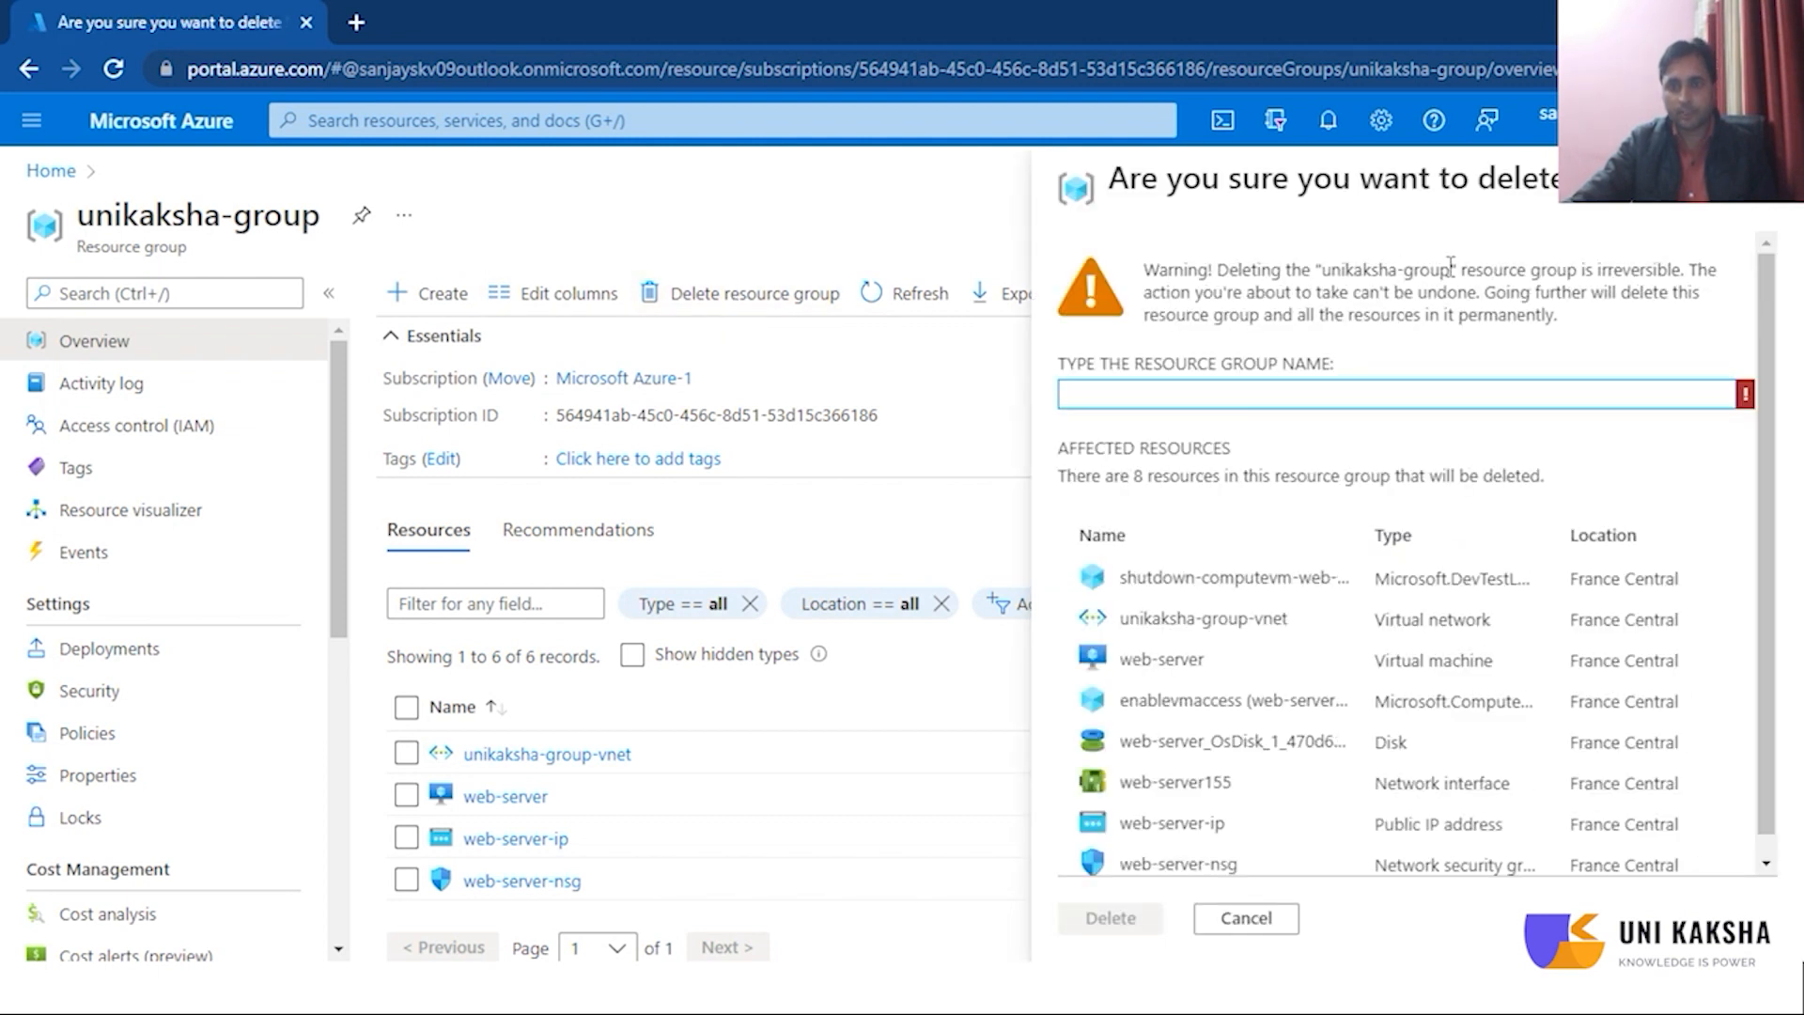
left_click_drag(1453, 268, 1324, 273)
right_click(1324, 271)
left_click(1363, 282)
left_click(1311, 394)
right_click(1309, 395)
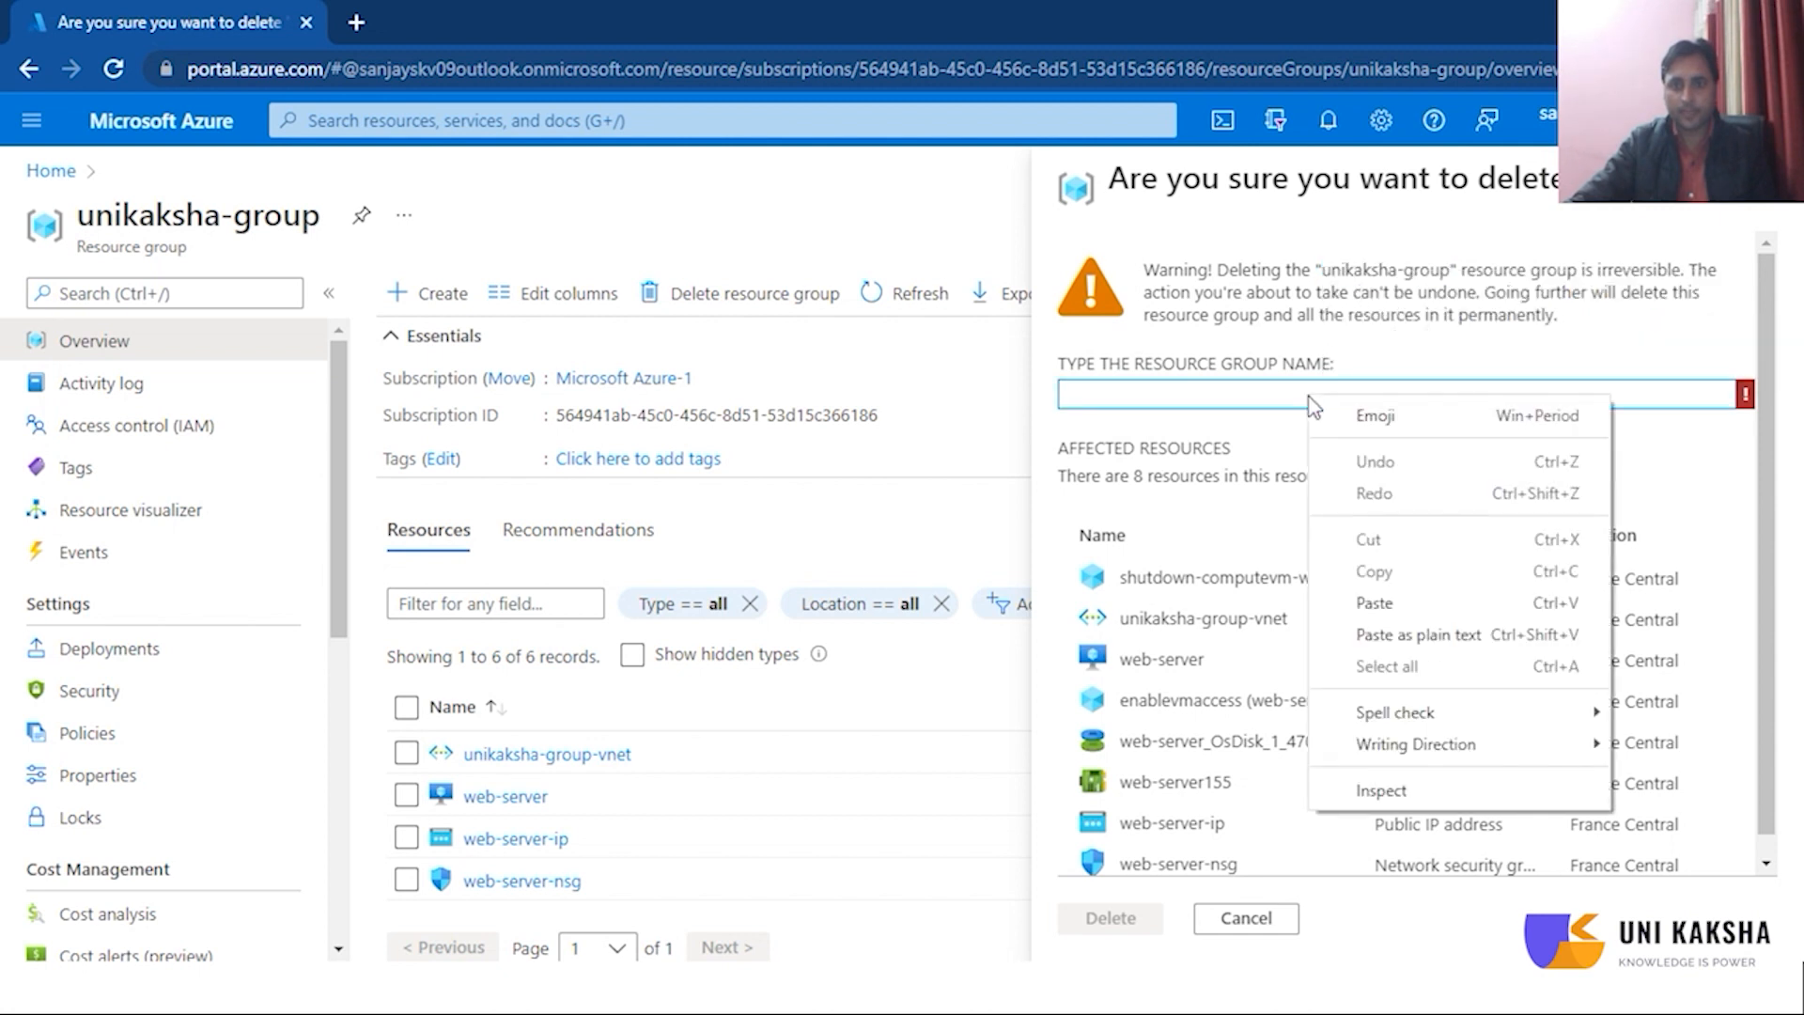
left_click(1378, 601)
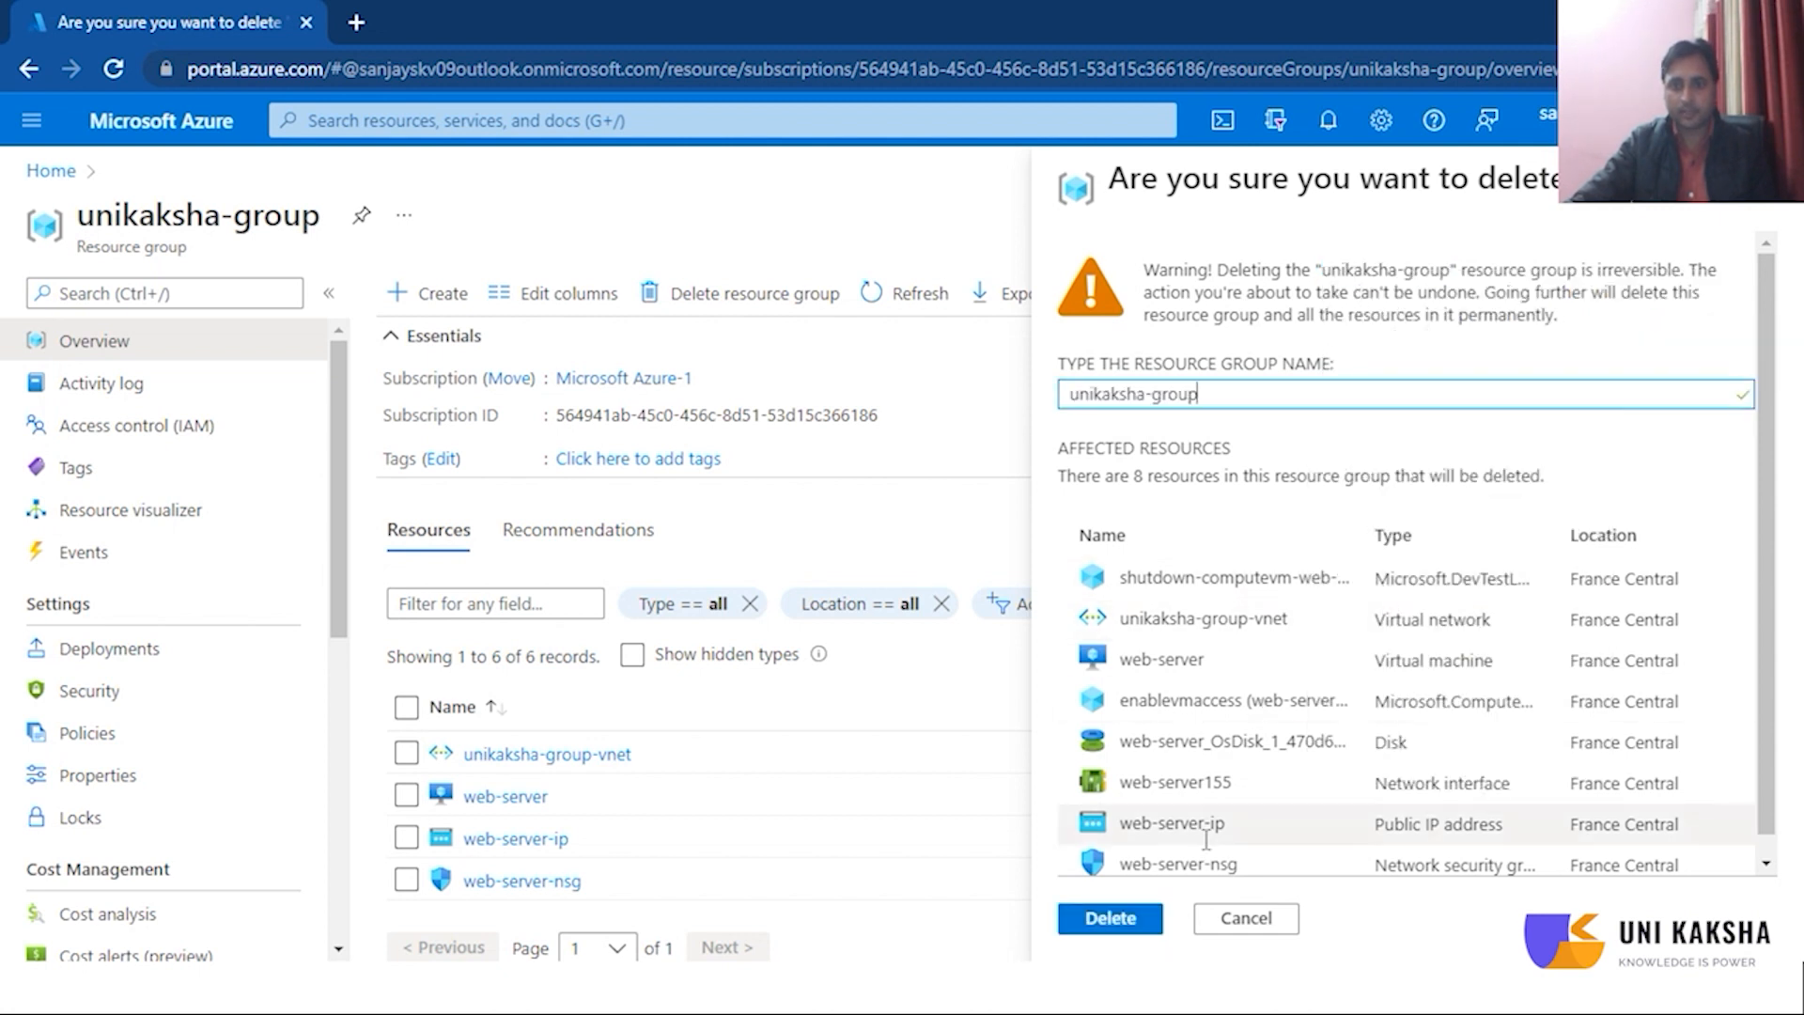
left_click(1111, 918)
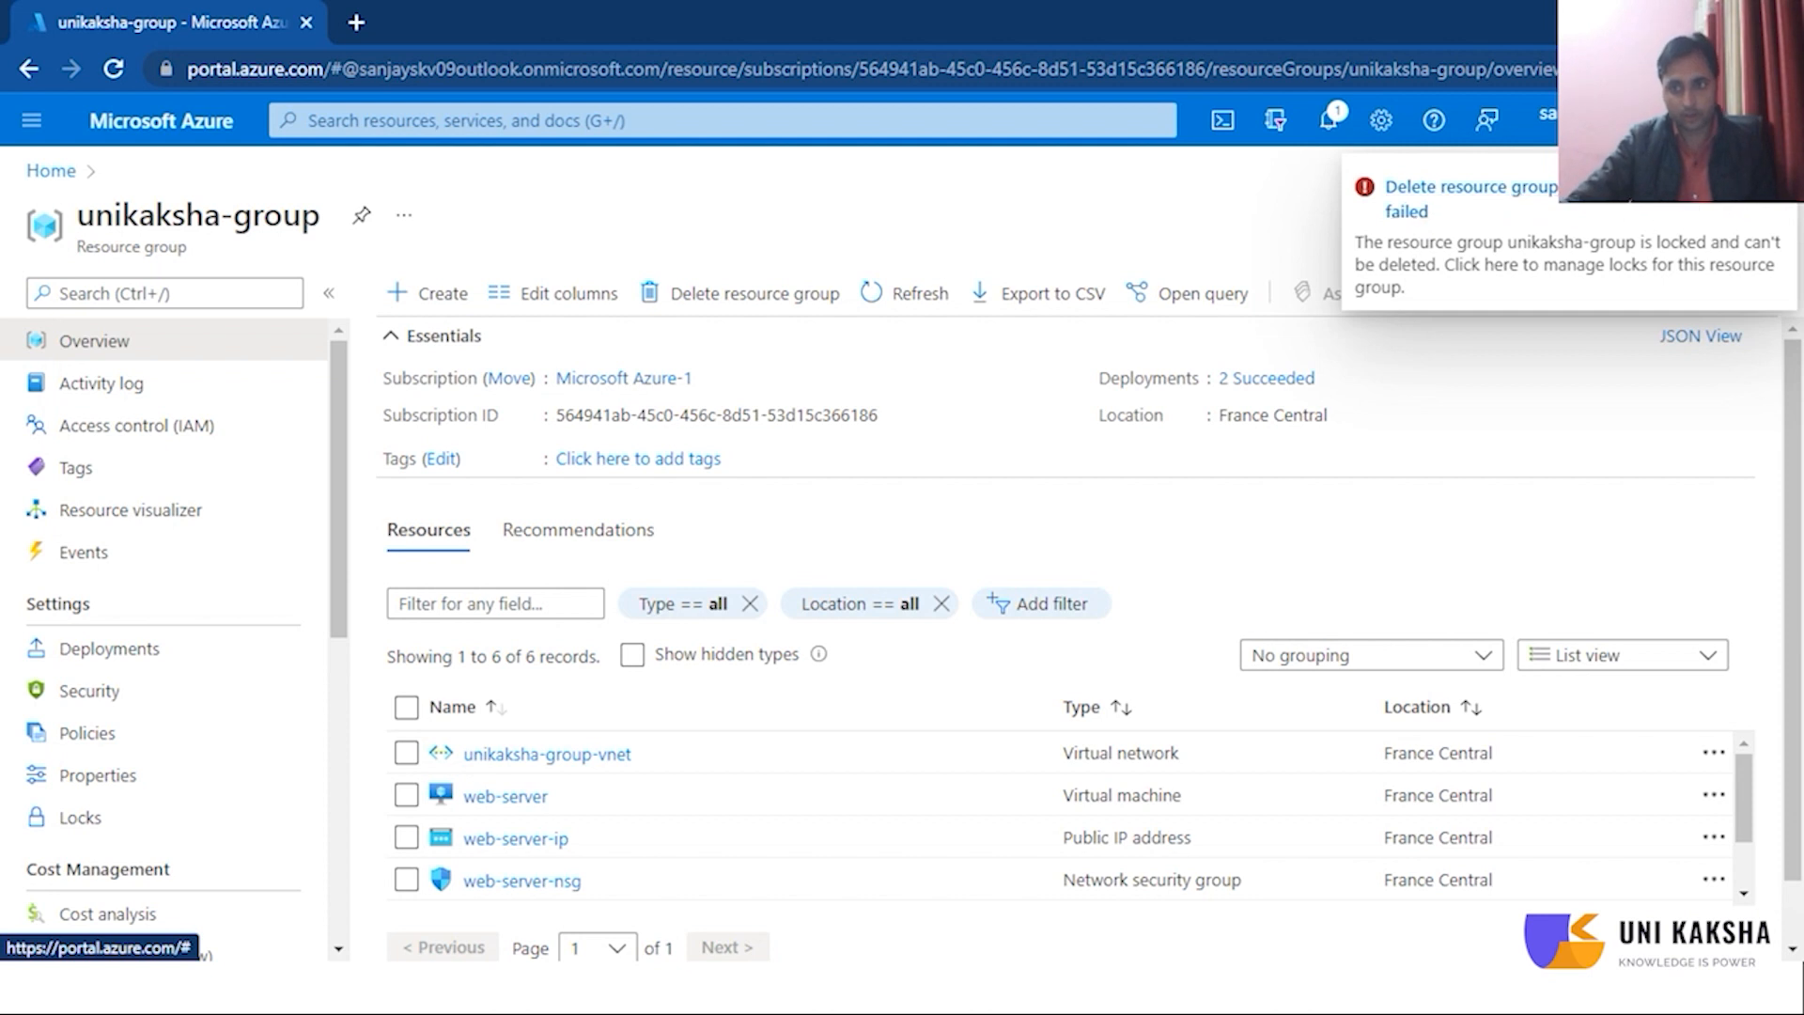
left_click(1775, 188)
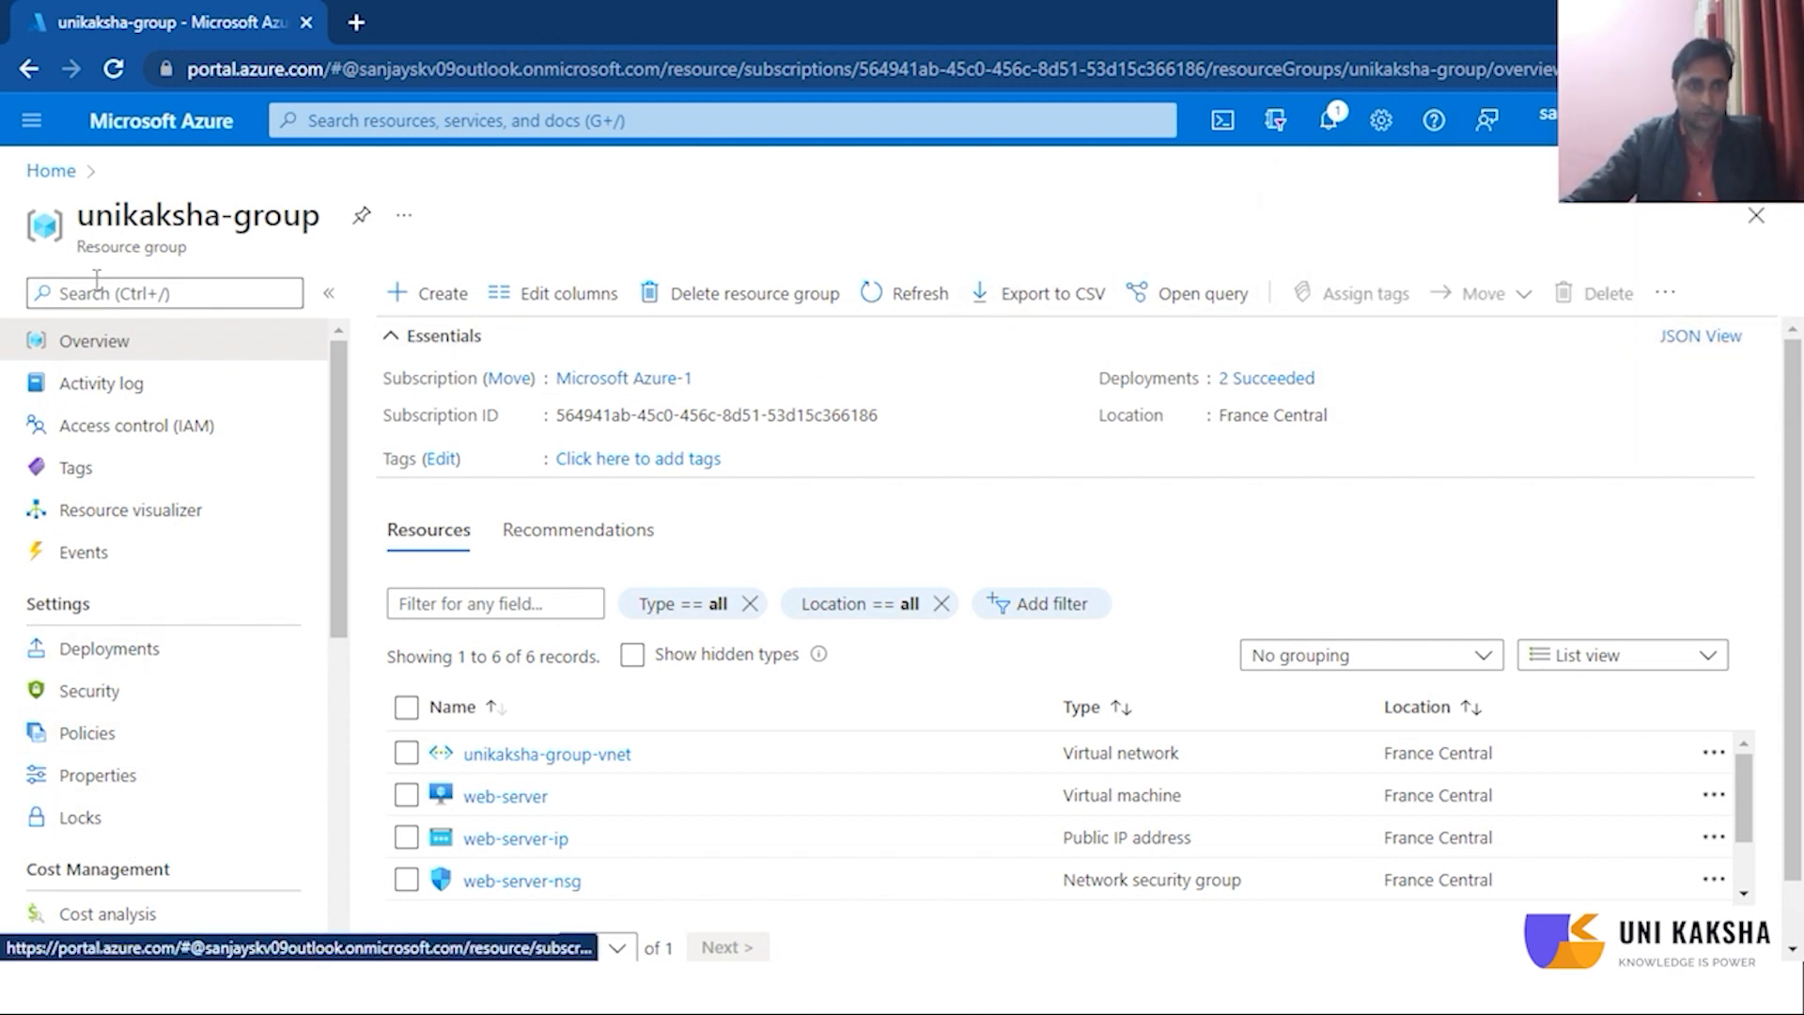
Step: Try to delete the web-server virtual machine without its associated resources, acknowledging the deletion statement, and dismiss the notification
left_click(47, 172)
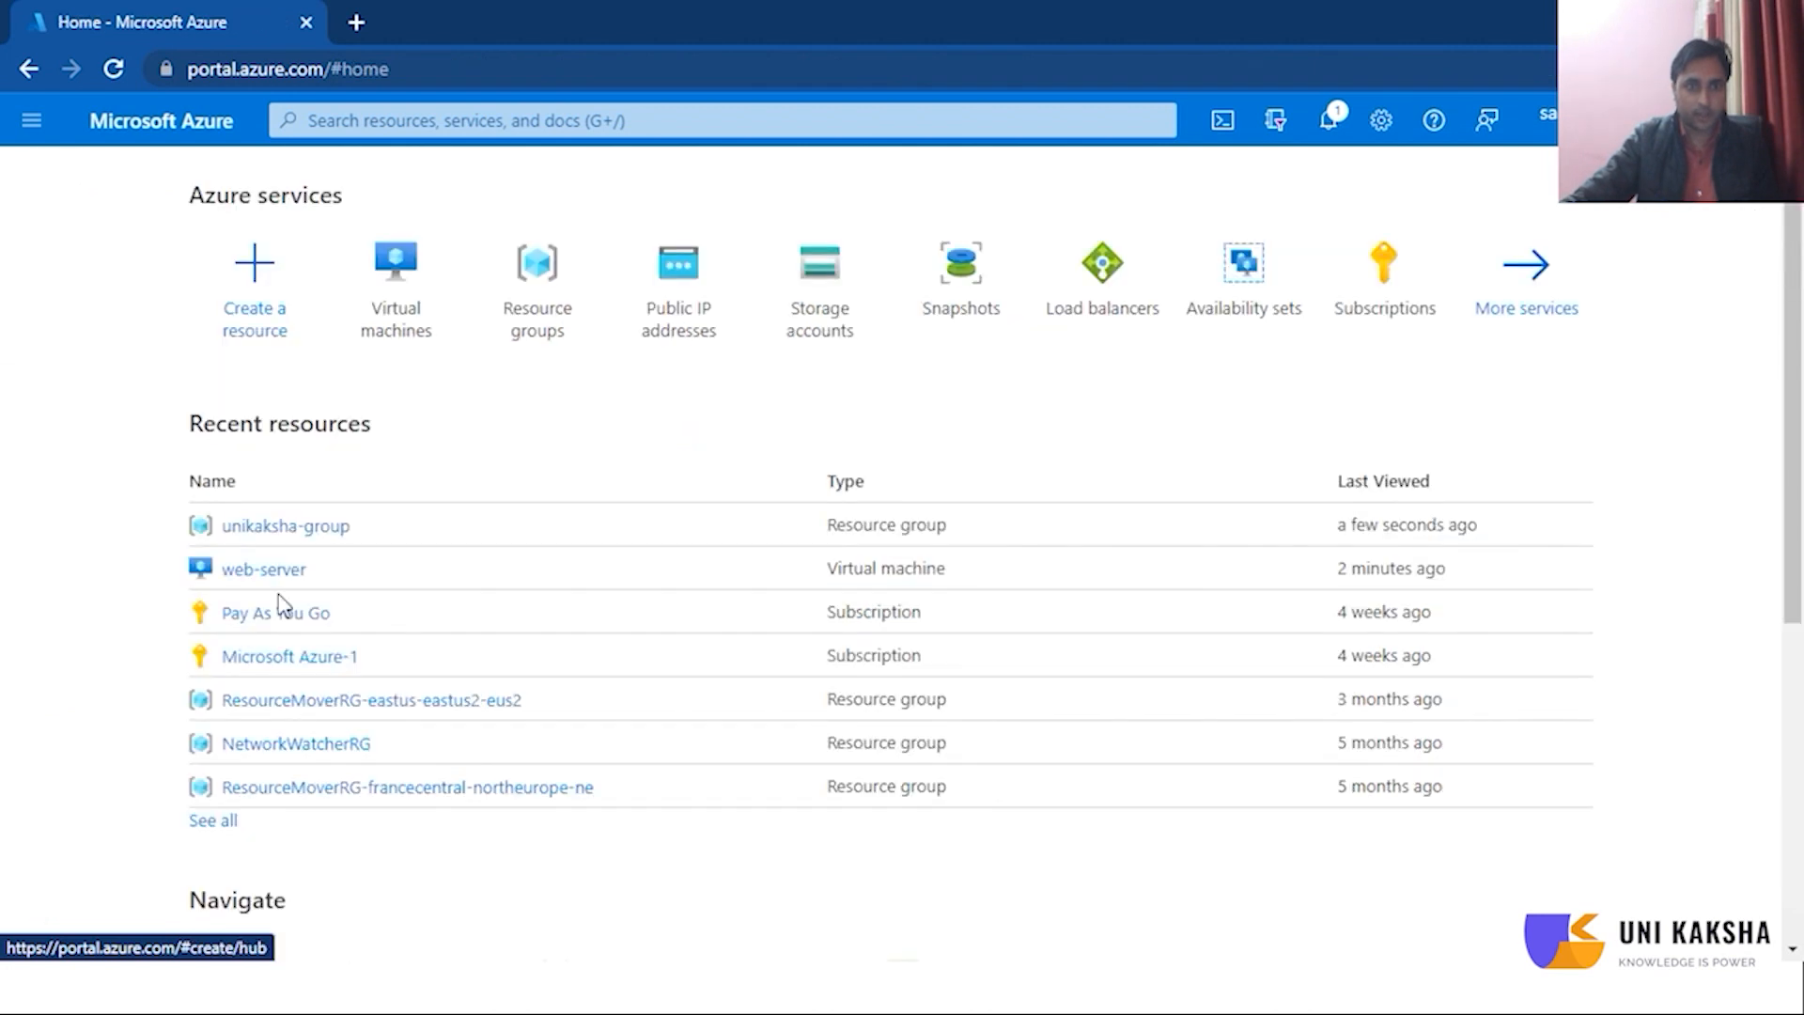
left_click(263, 569)
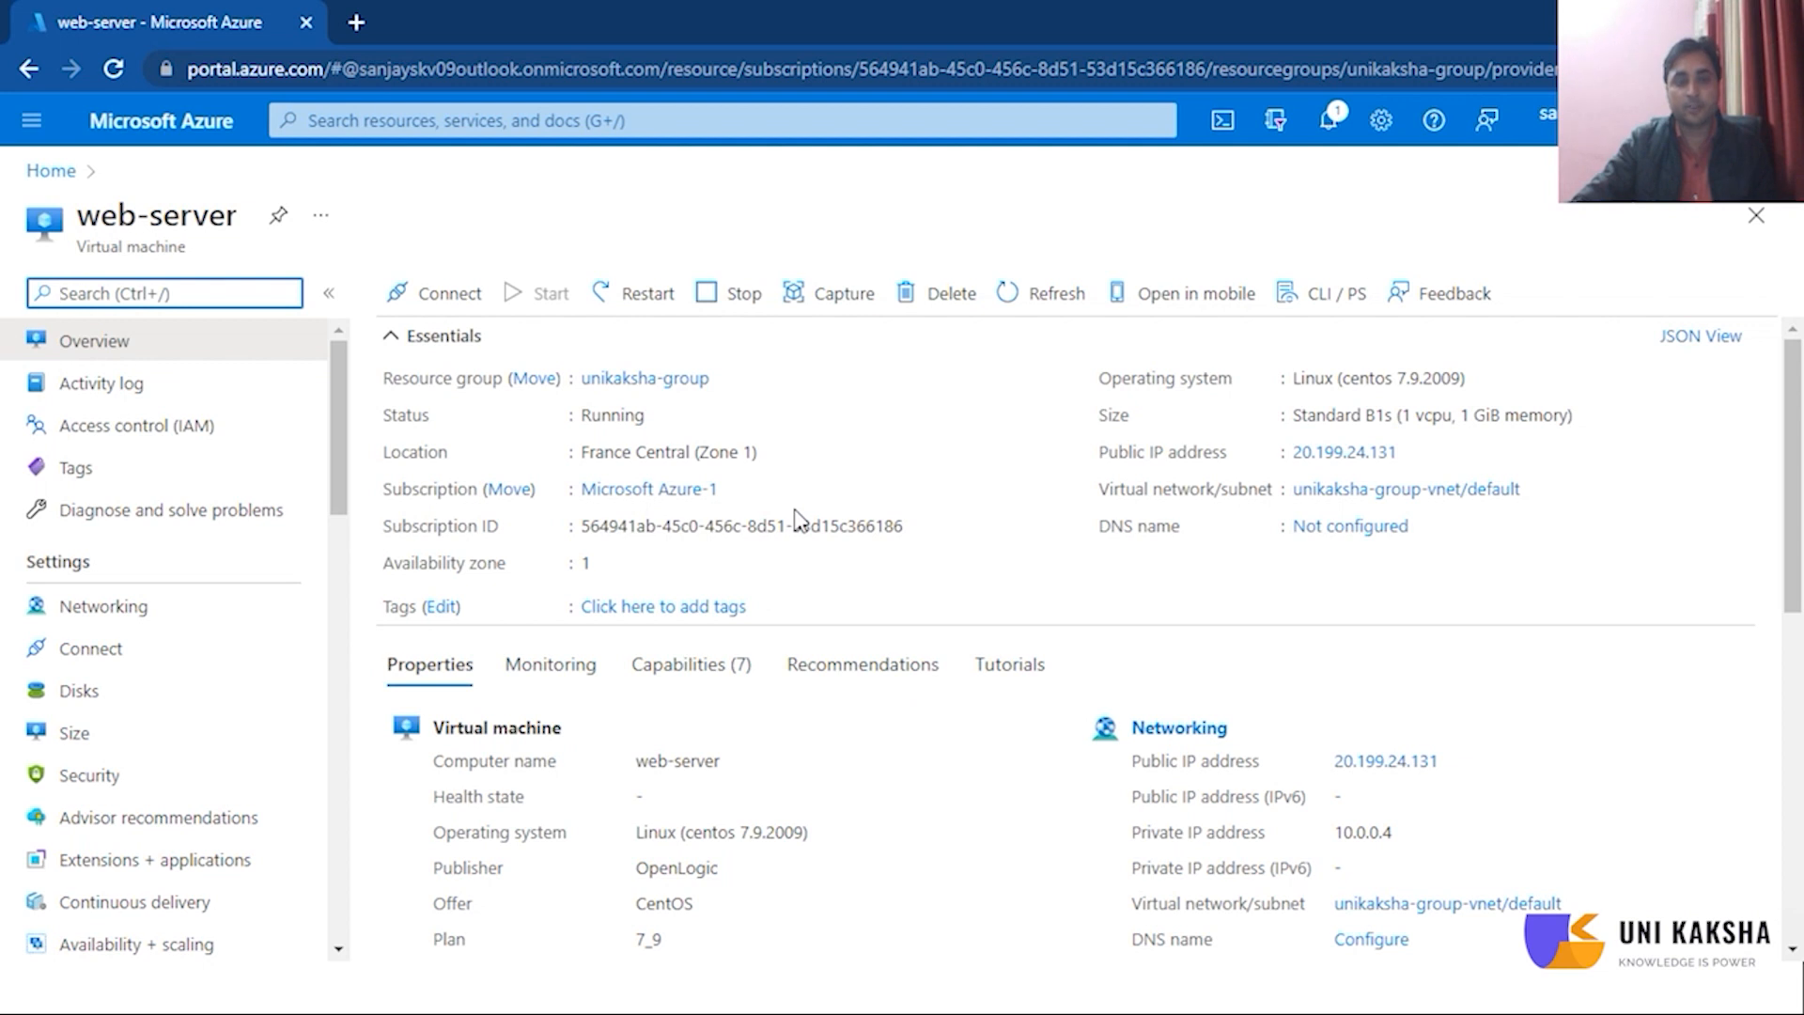
left_click(951, 314)
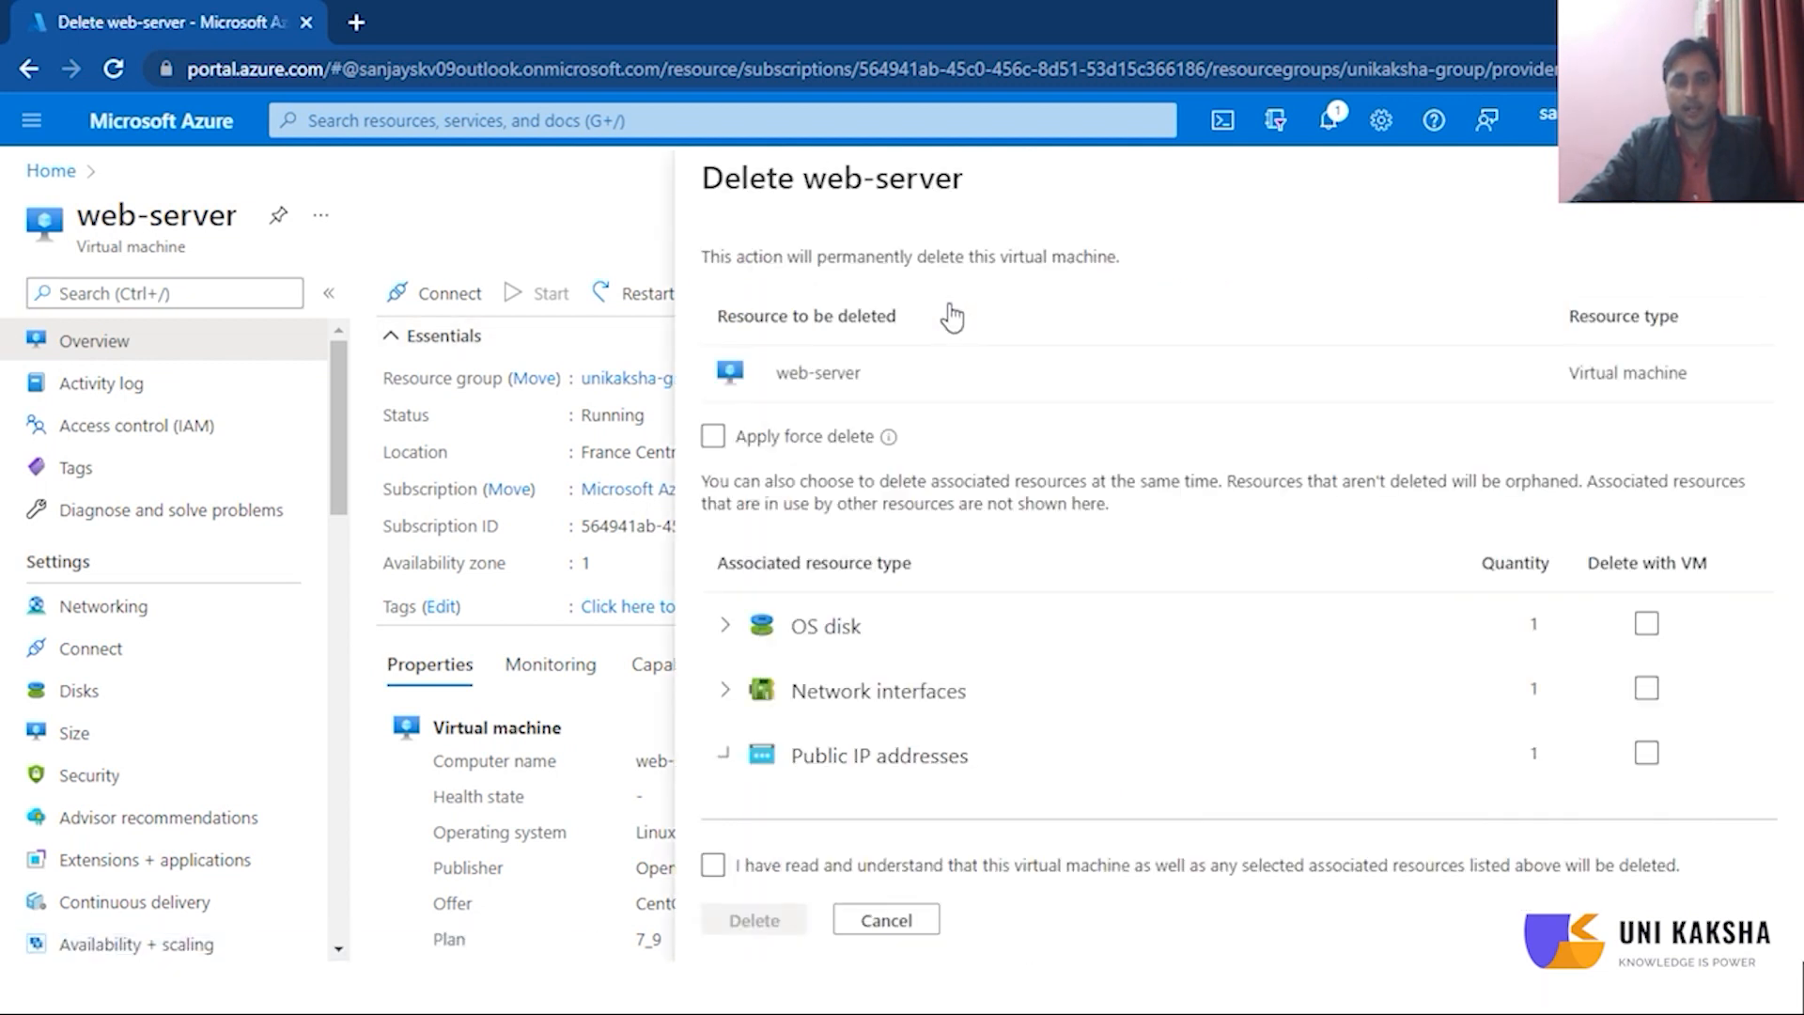
left_click(860, 440)
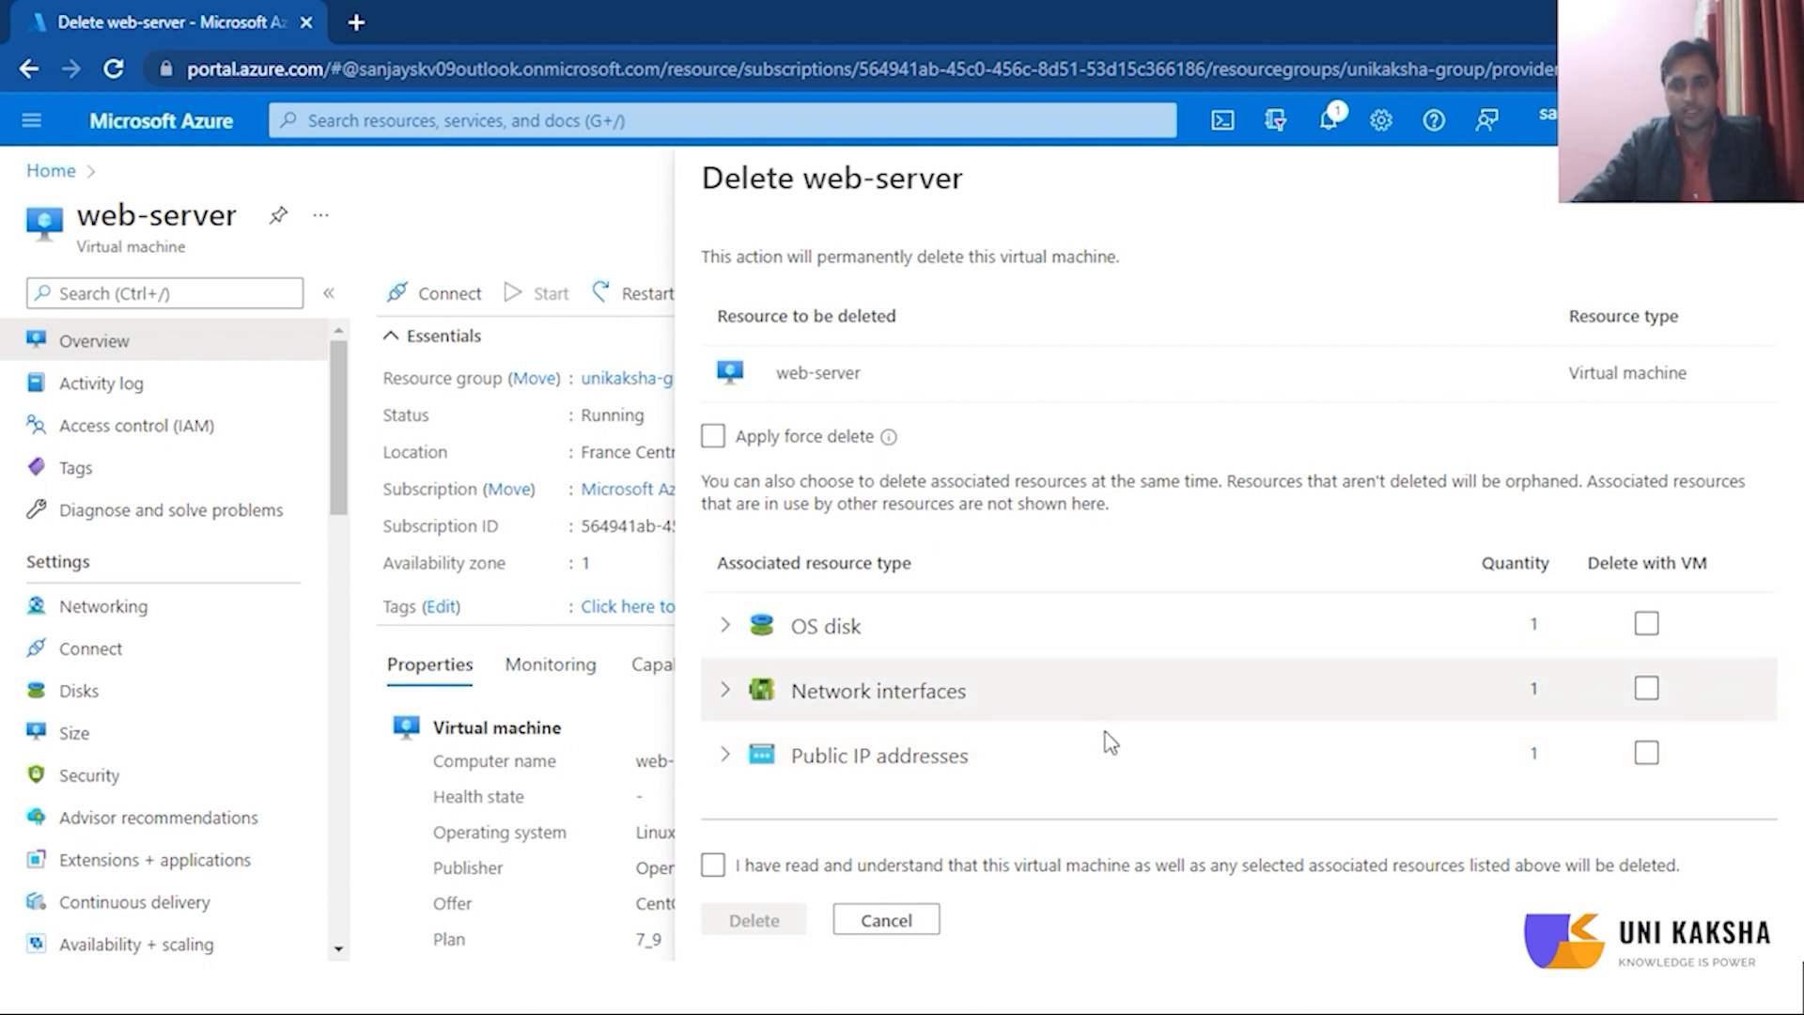
left_click(713, 866)
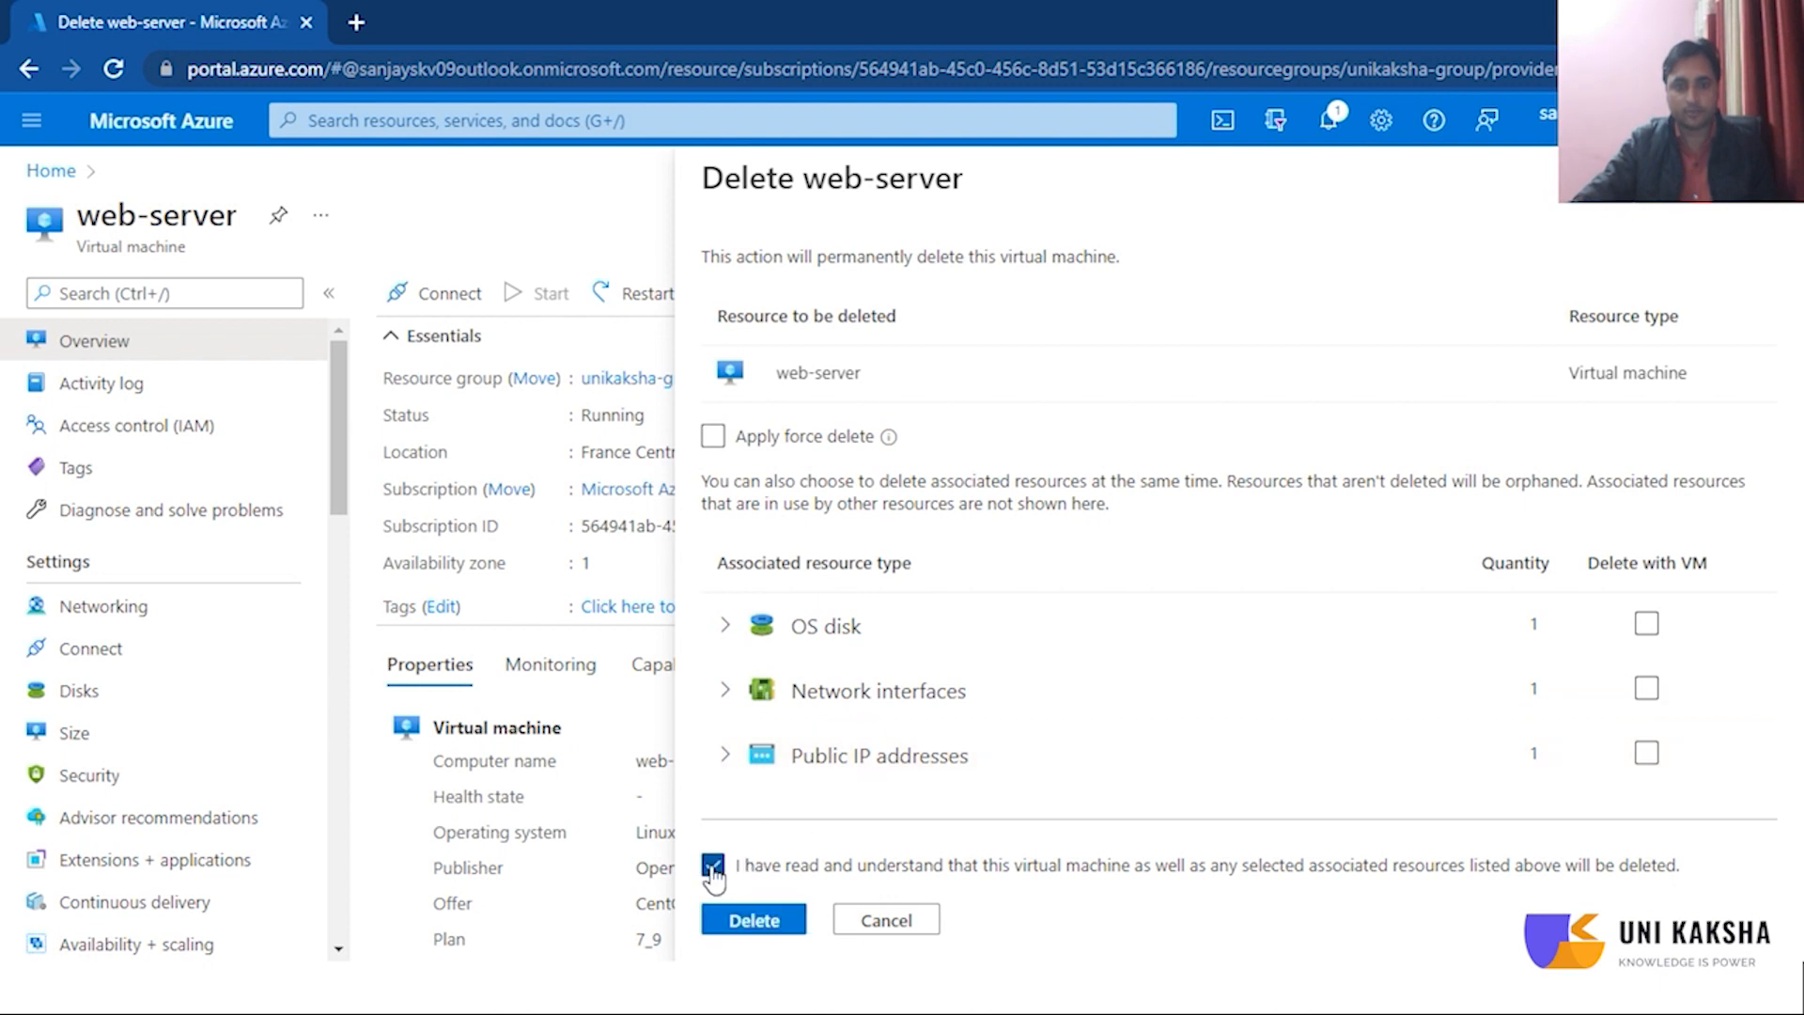
left_click(754, 920)
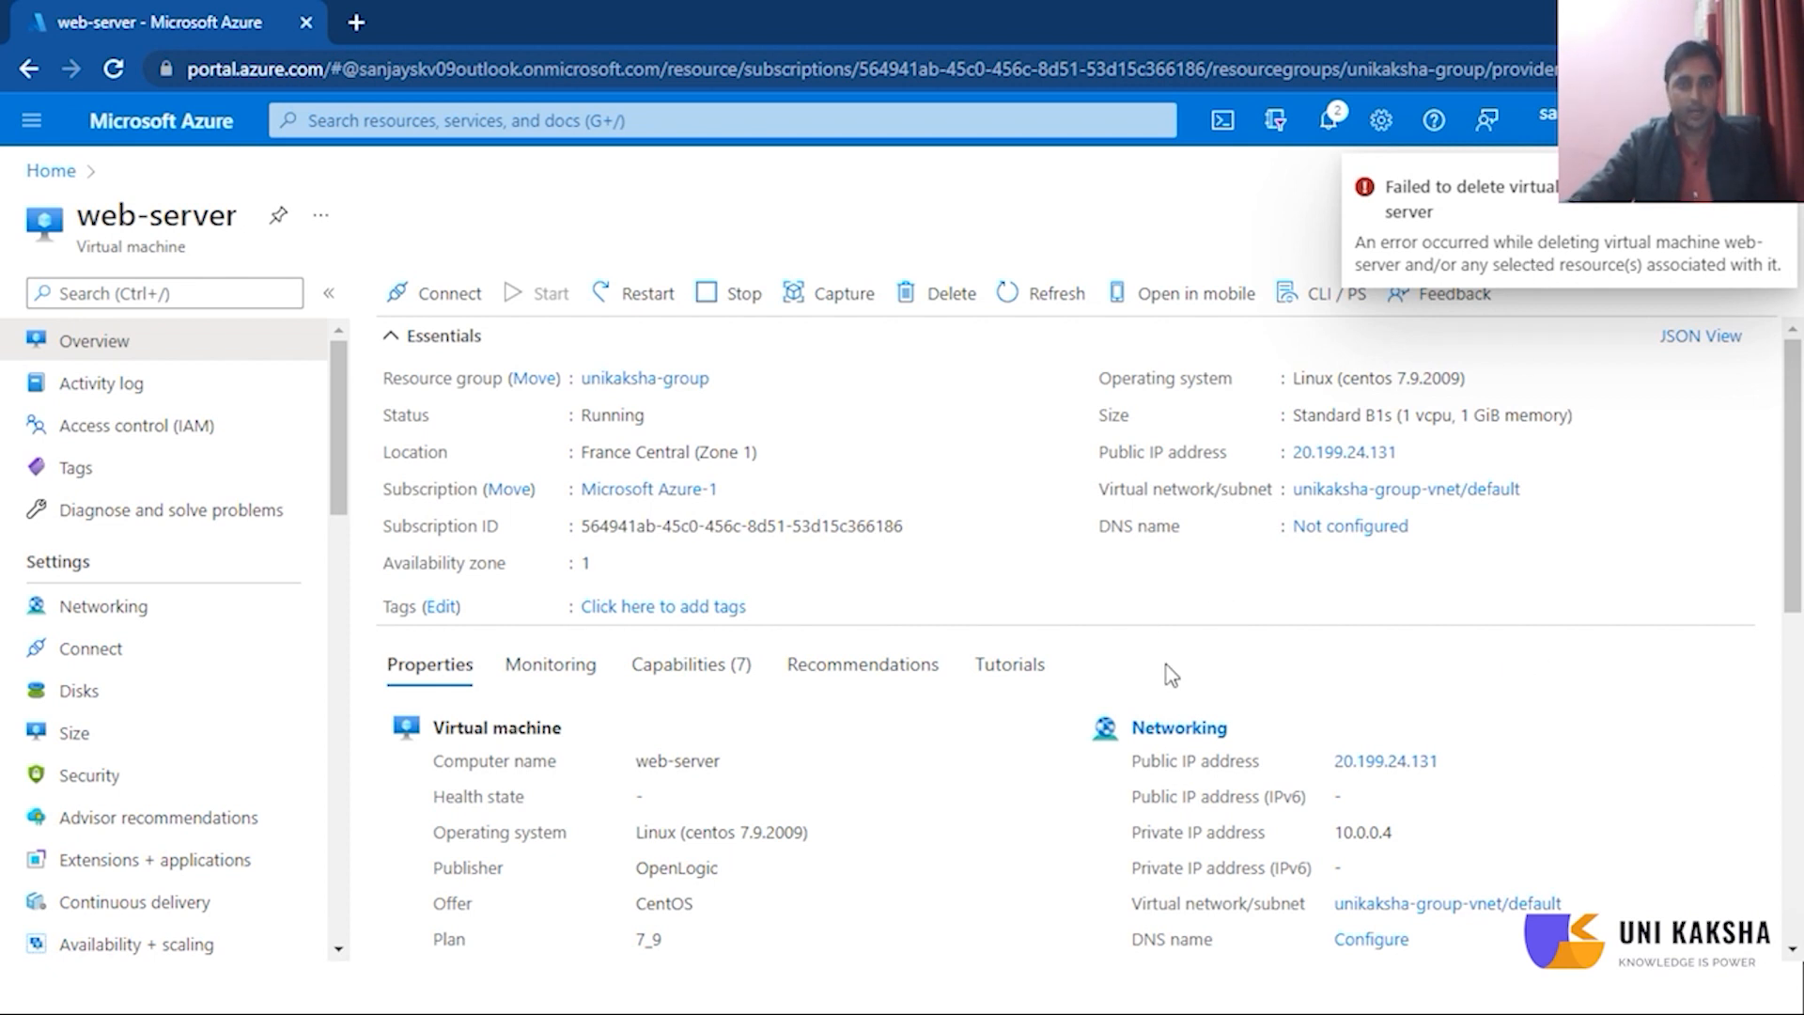
left_click(1775, 187)
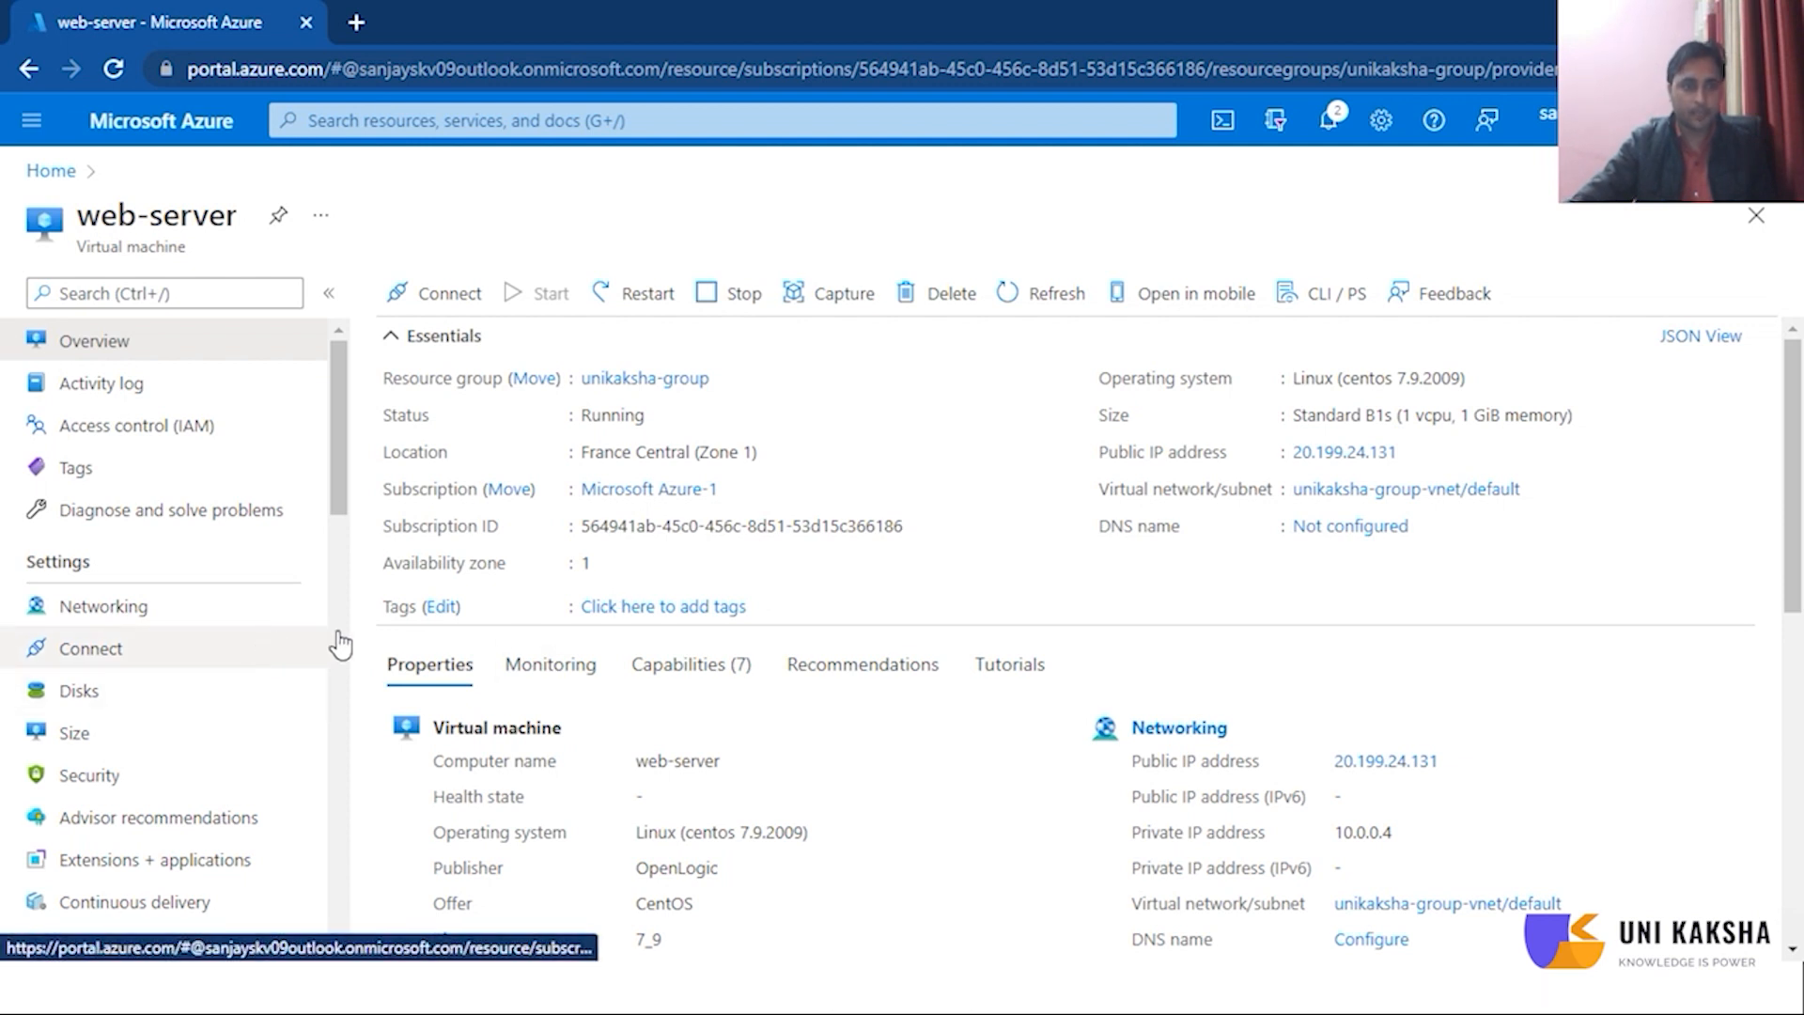
Step: Remove the Delete lock from the web-server virtual machine
scroll(253, 652, "down", 2)
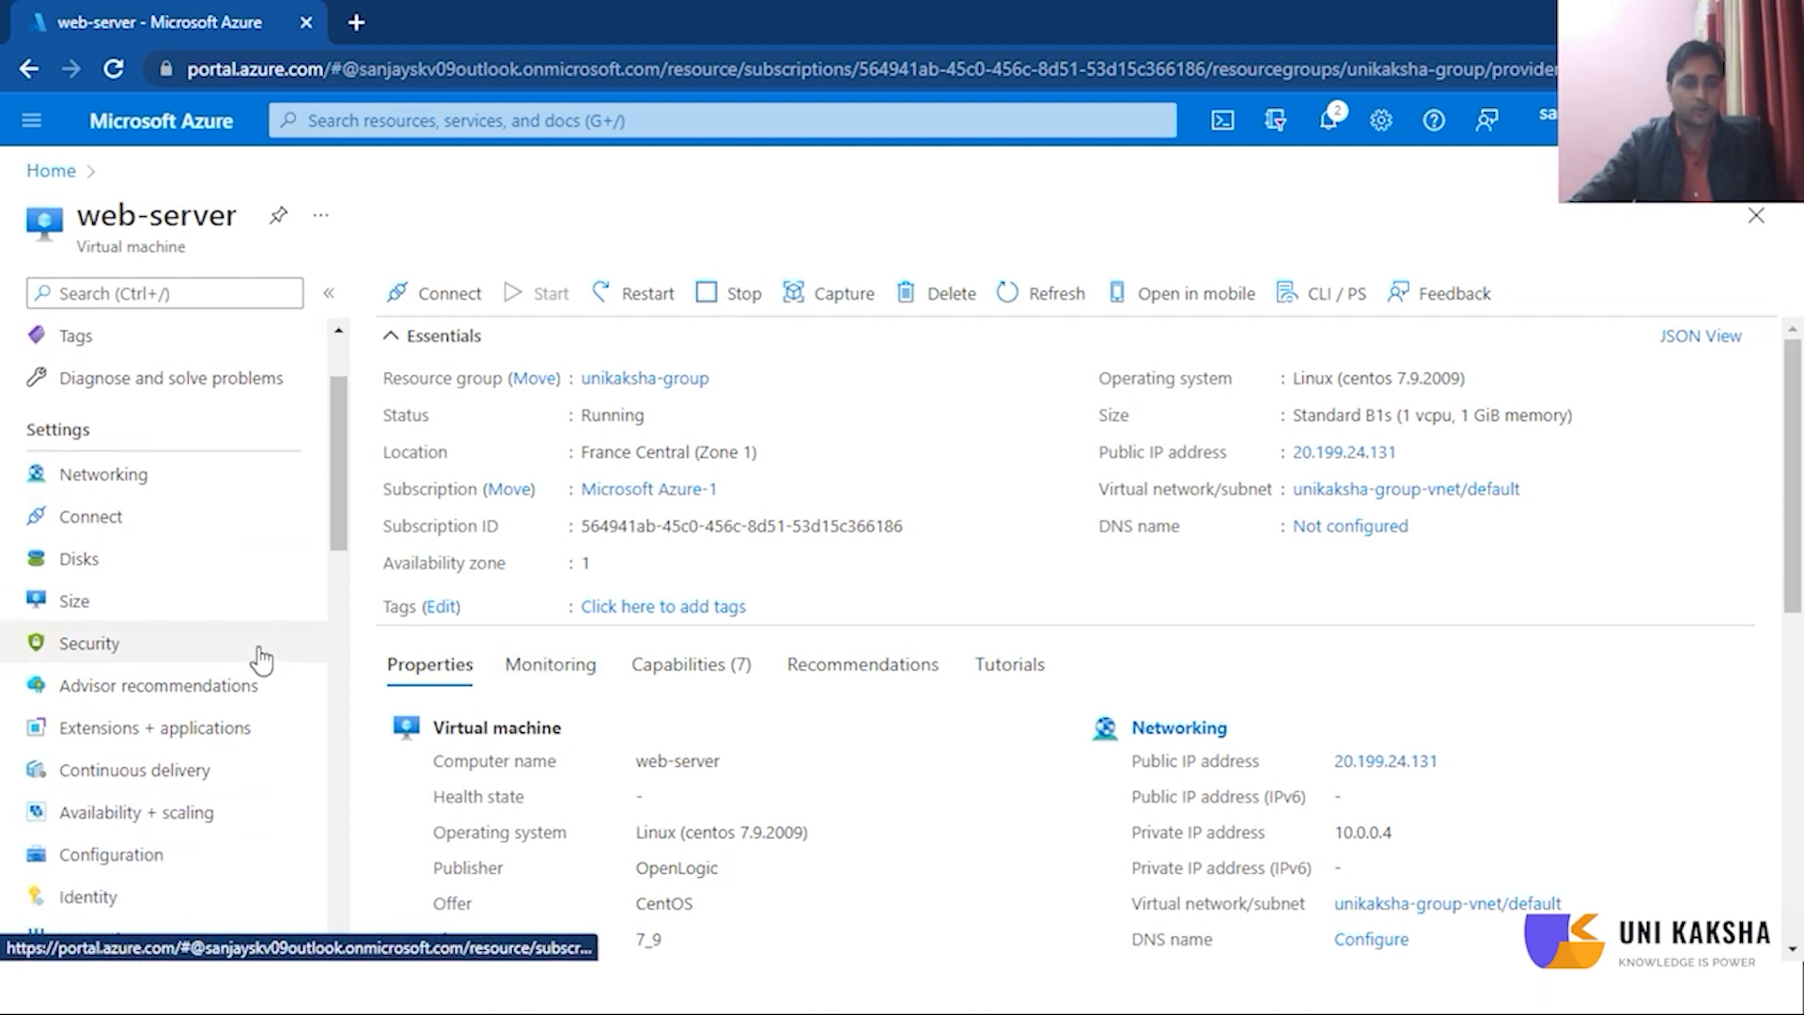
scroll(253, 648, "down", 4)
left_click(82, 721)
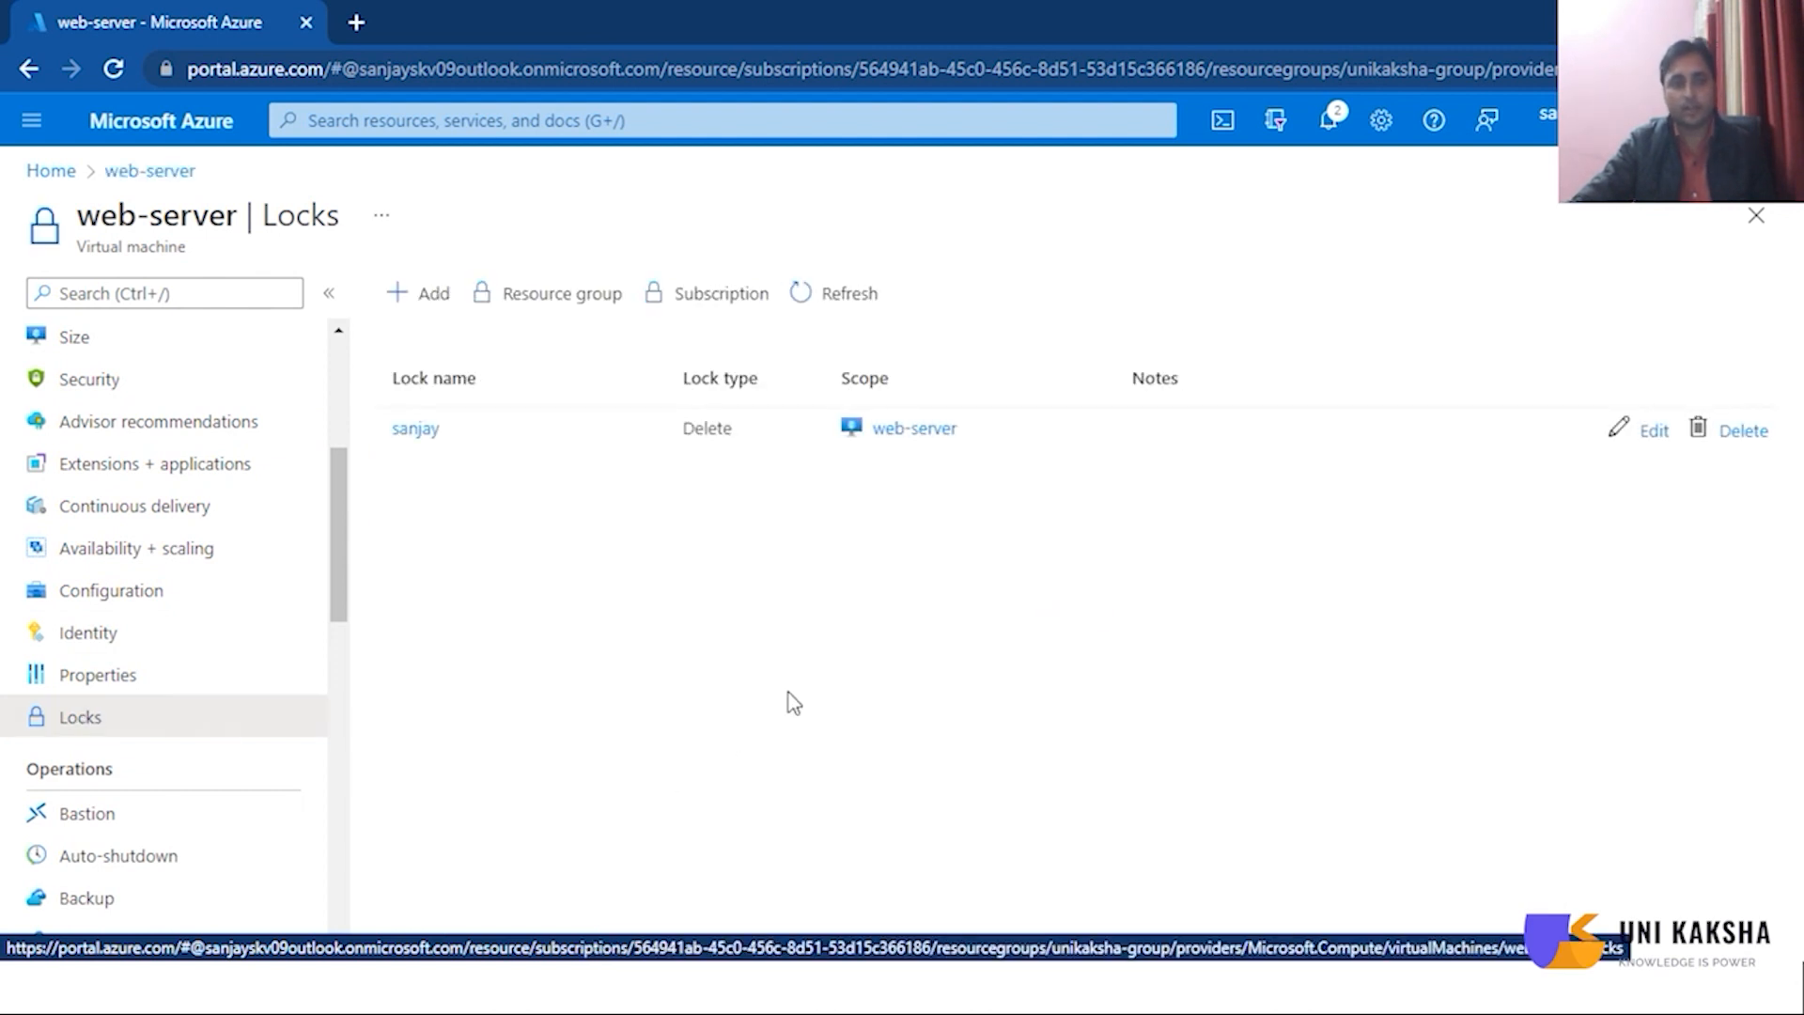
left_click(1745, 432)
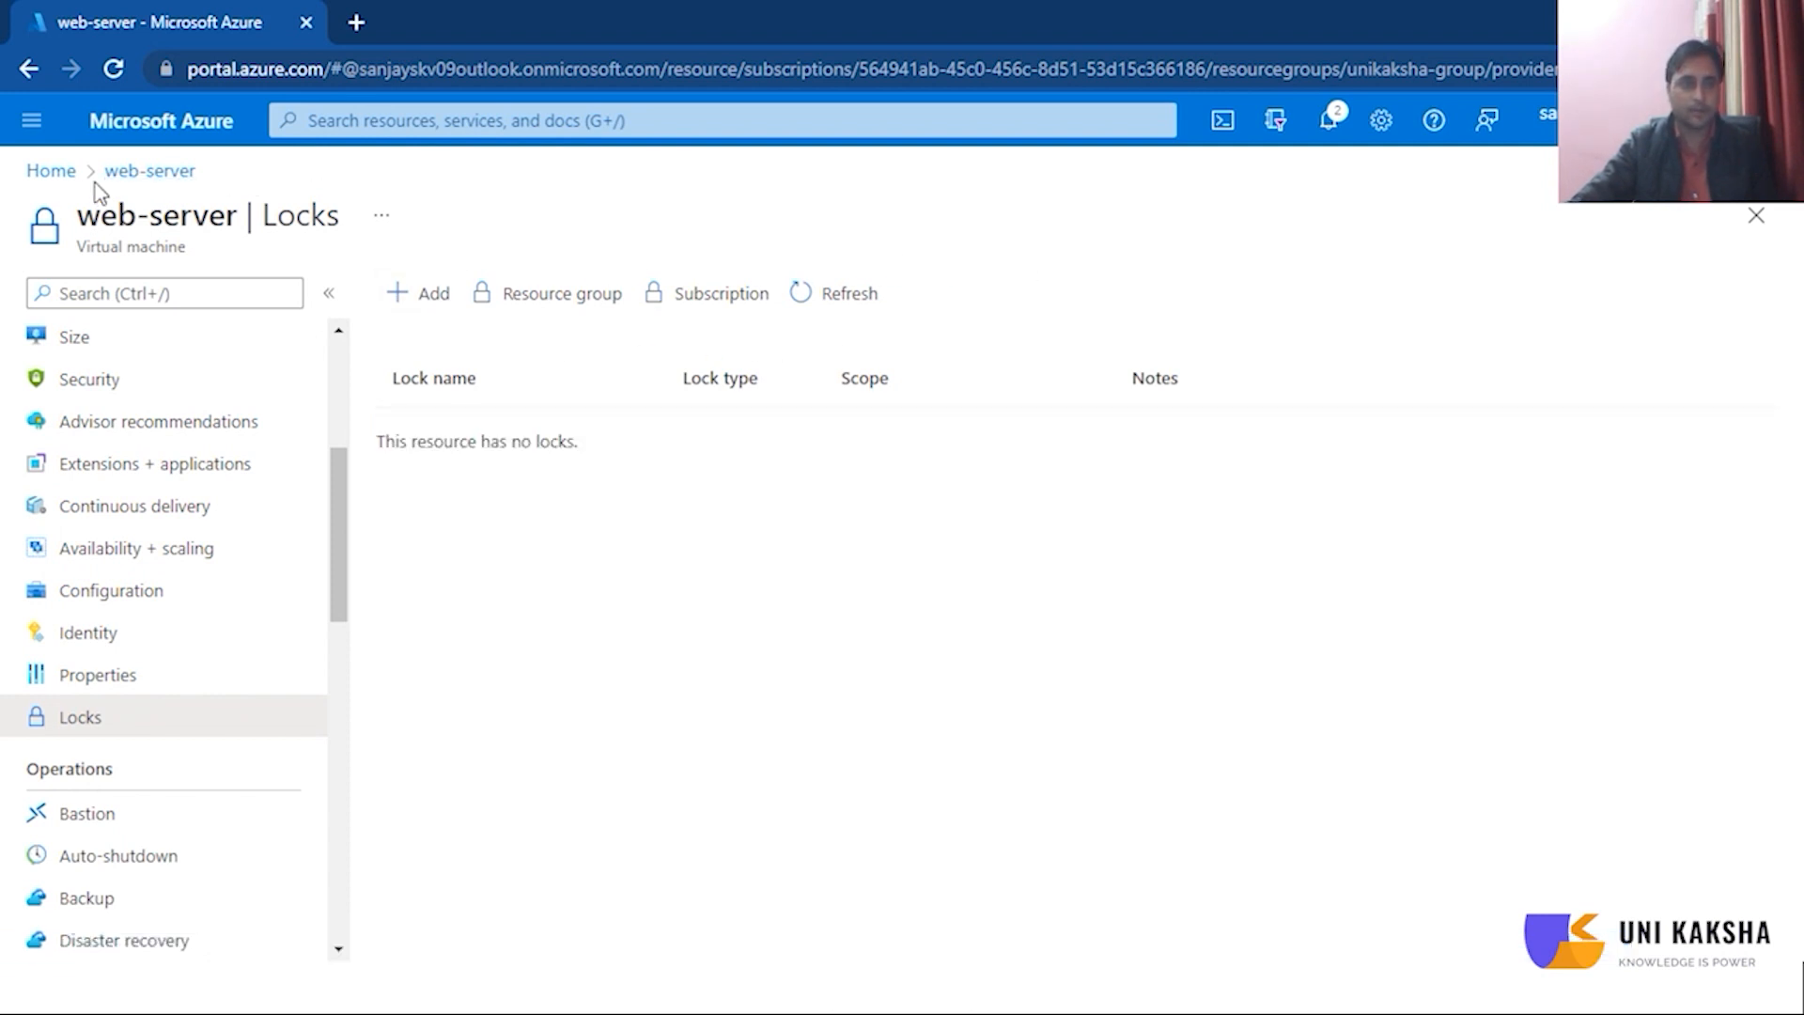
Step: Open the unikaksha-group resource group from the home page and delete it, confirming with the name unikaksha-group
left_click(52, 170)
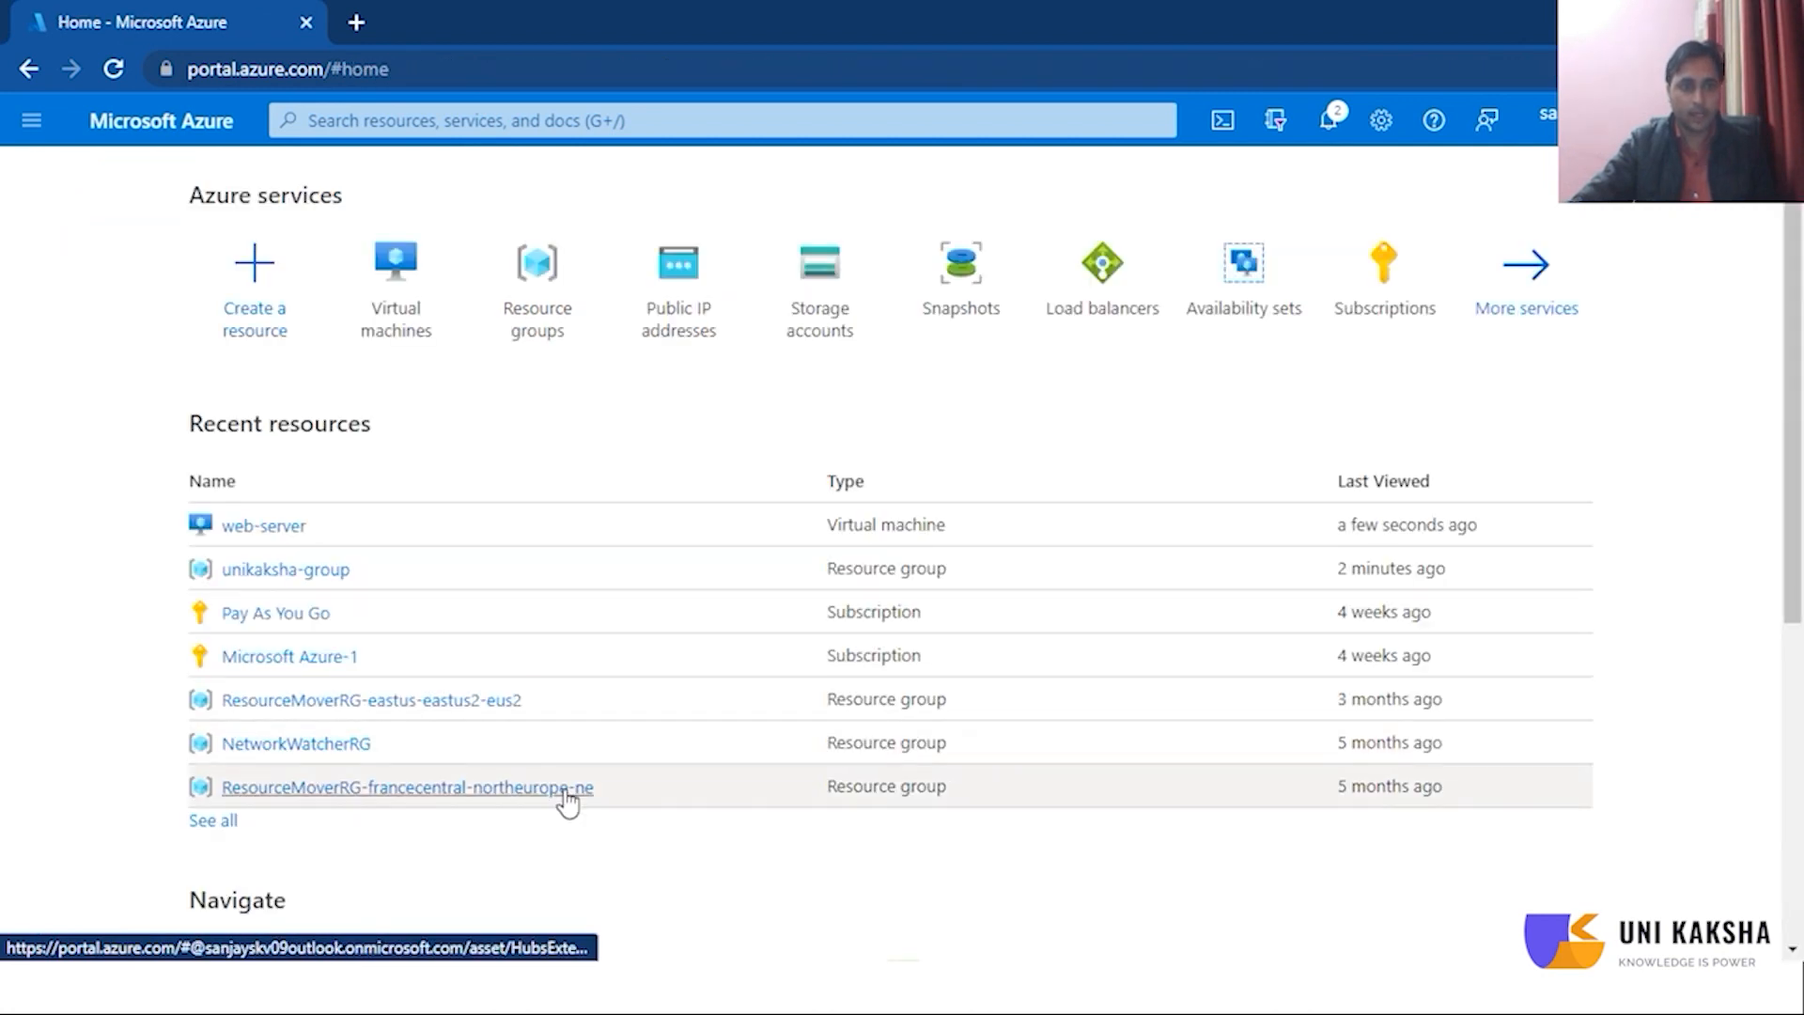
left_click(295, 575)
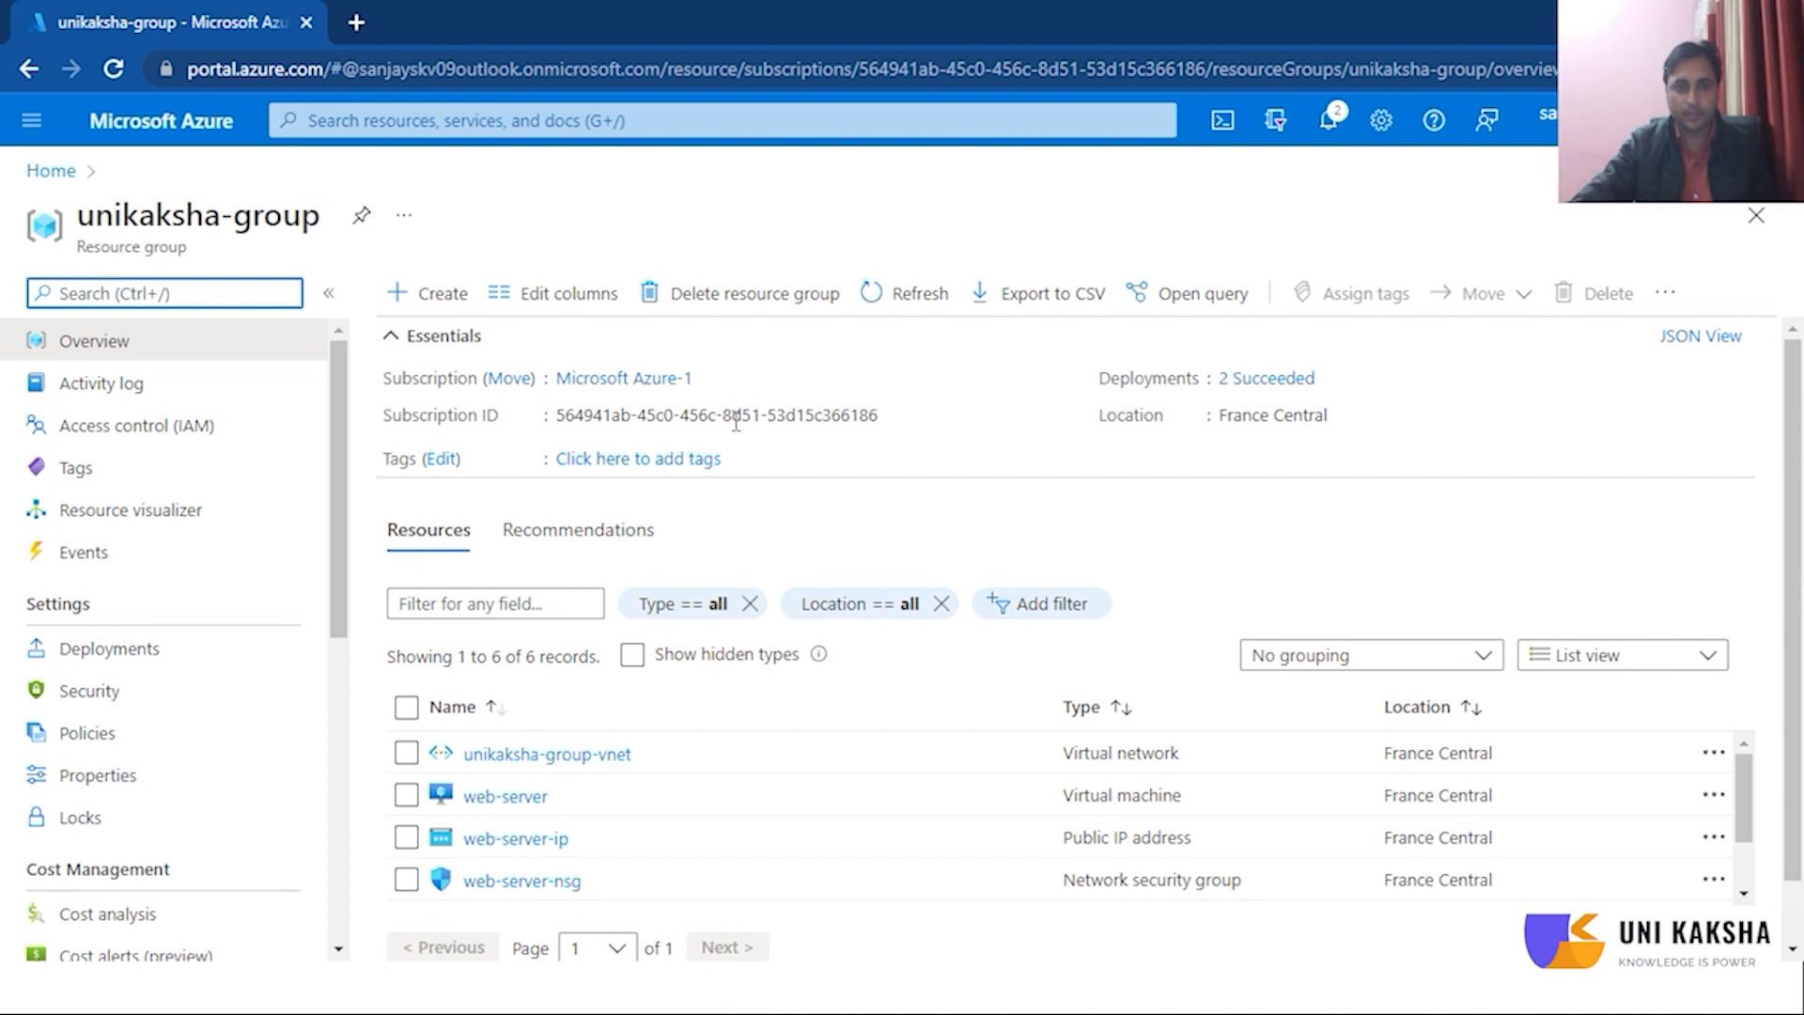
left_click(754, 293)
left_click_drag(1454, 270, 1317, 269)
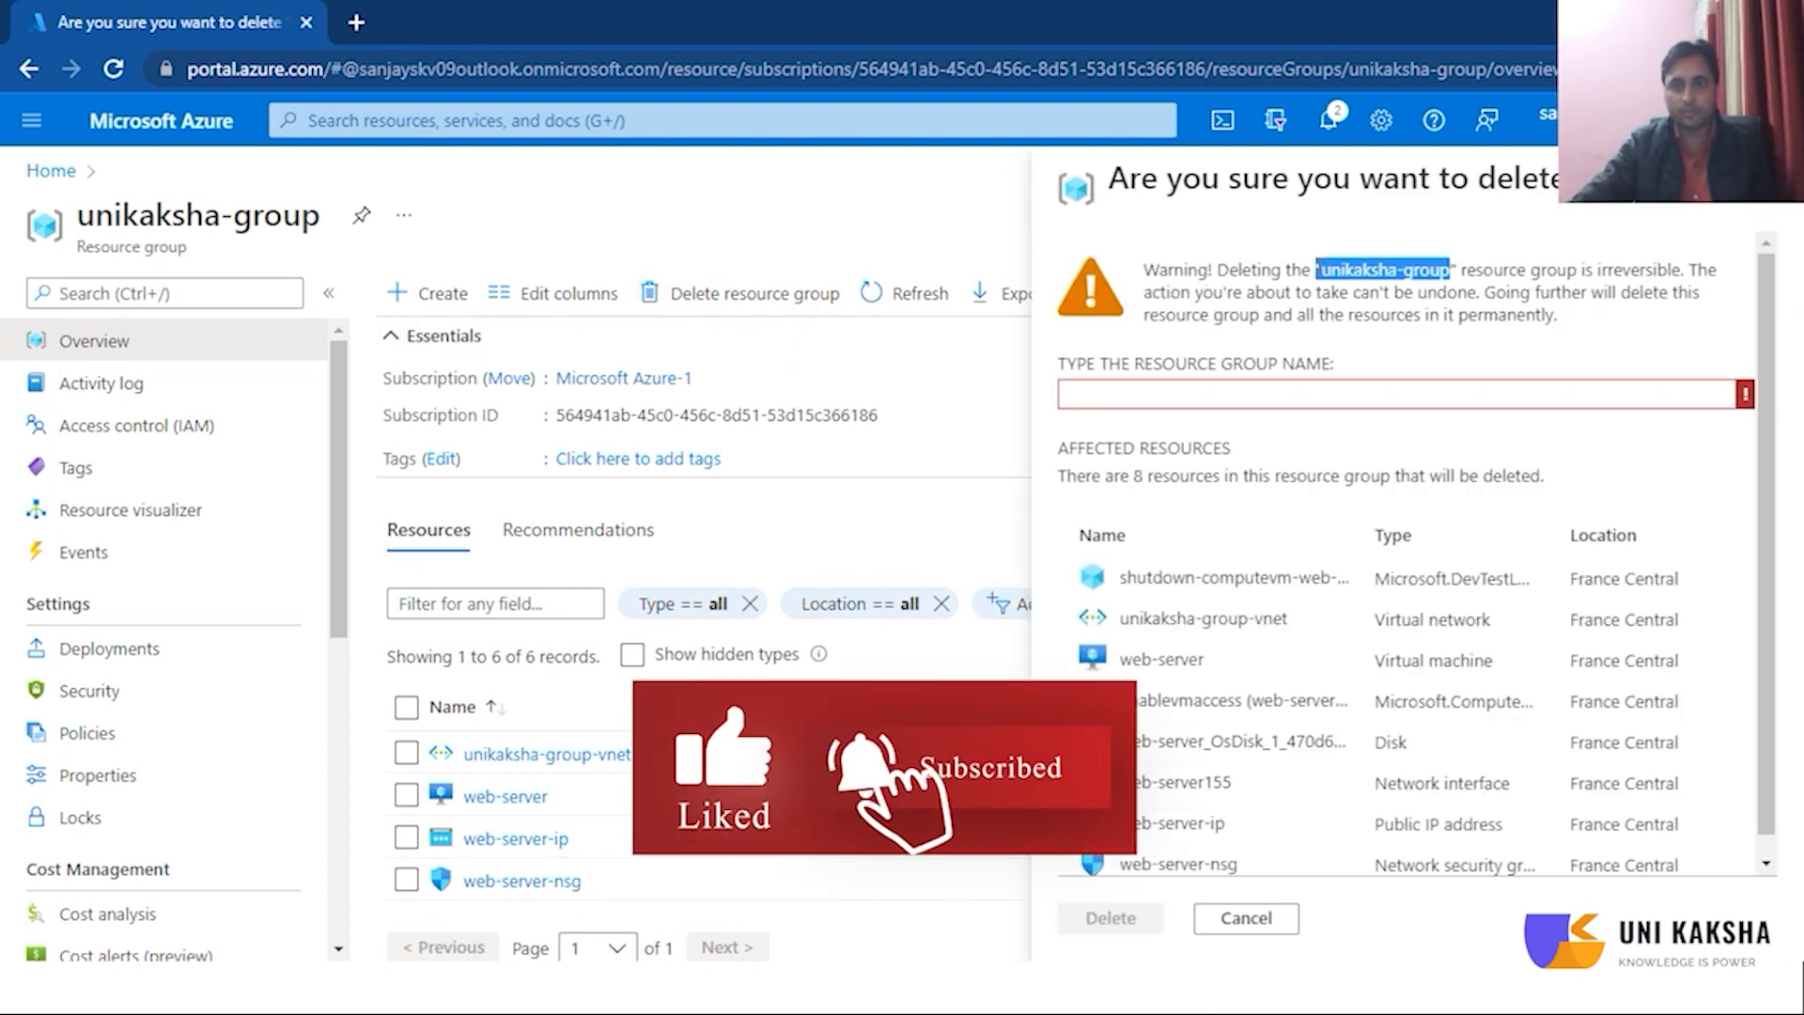
right_click(1335, 271)
left_click(1355, 292)
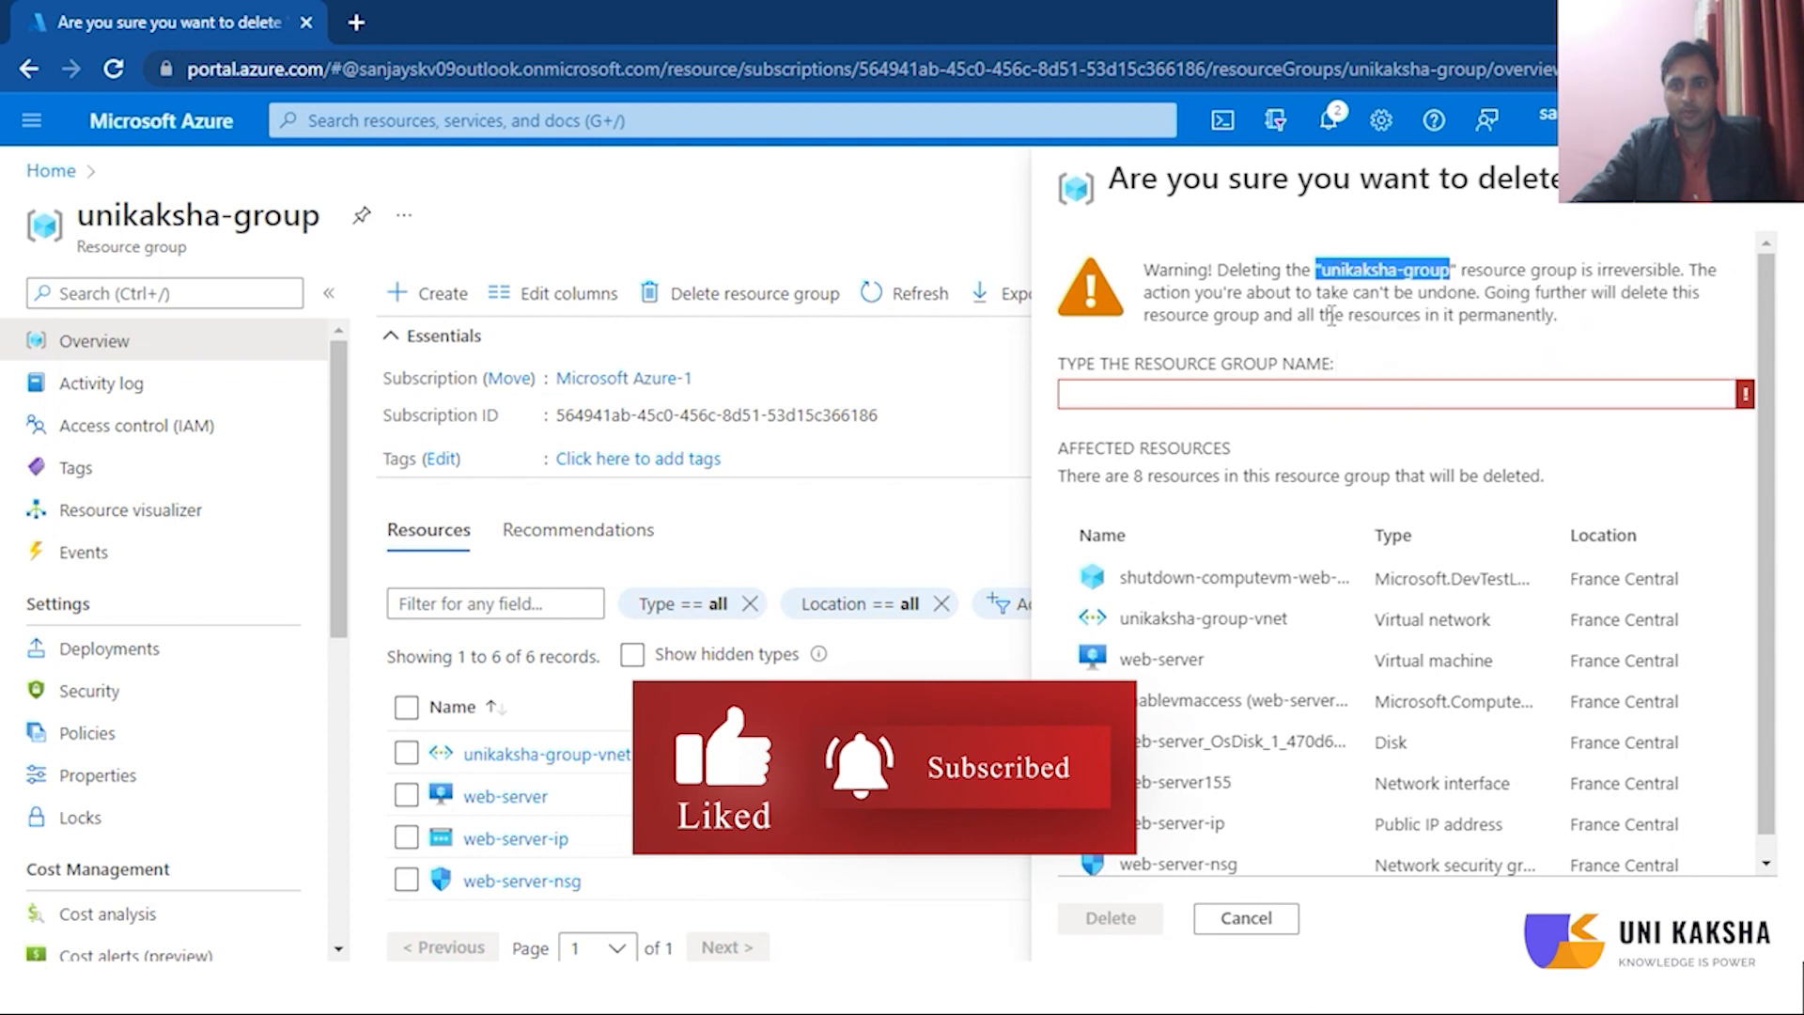
right_click(1281, 393)
left_click(1353, 597)
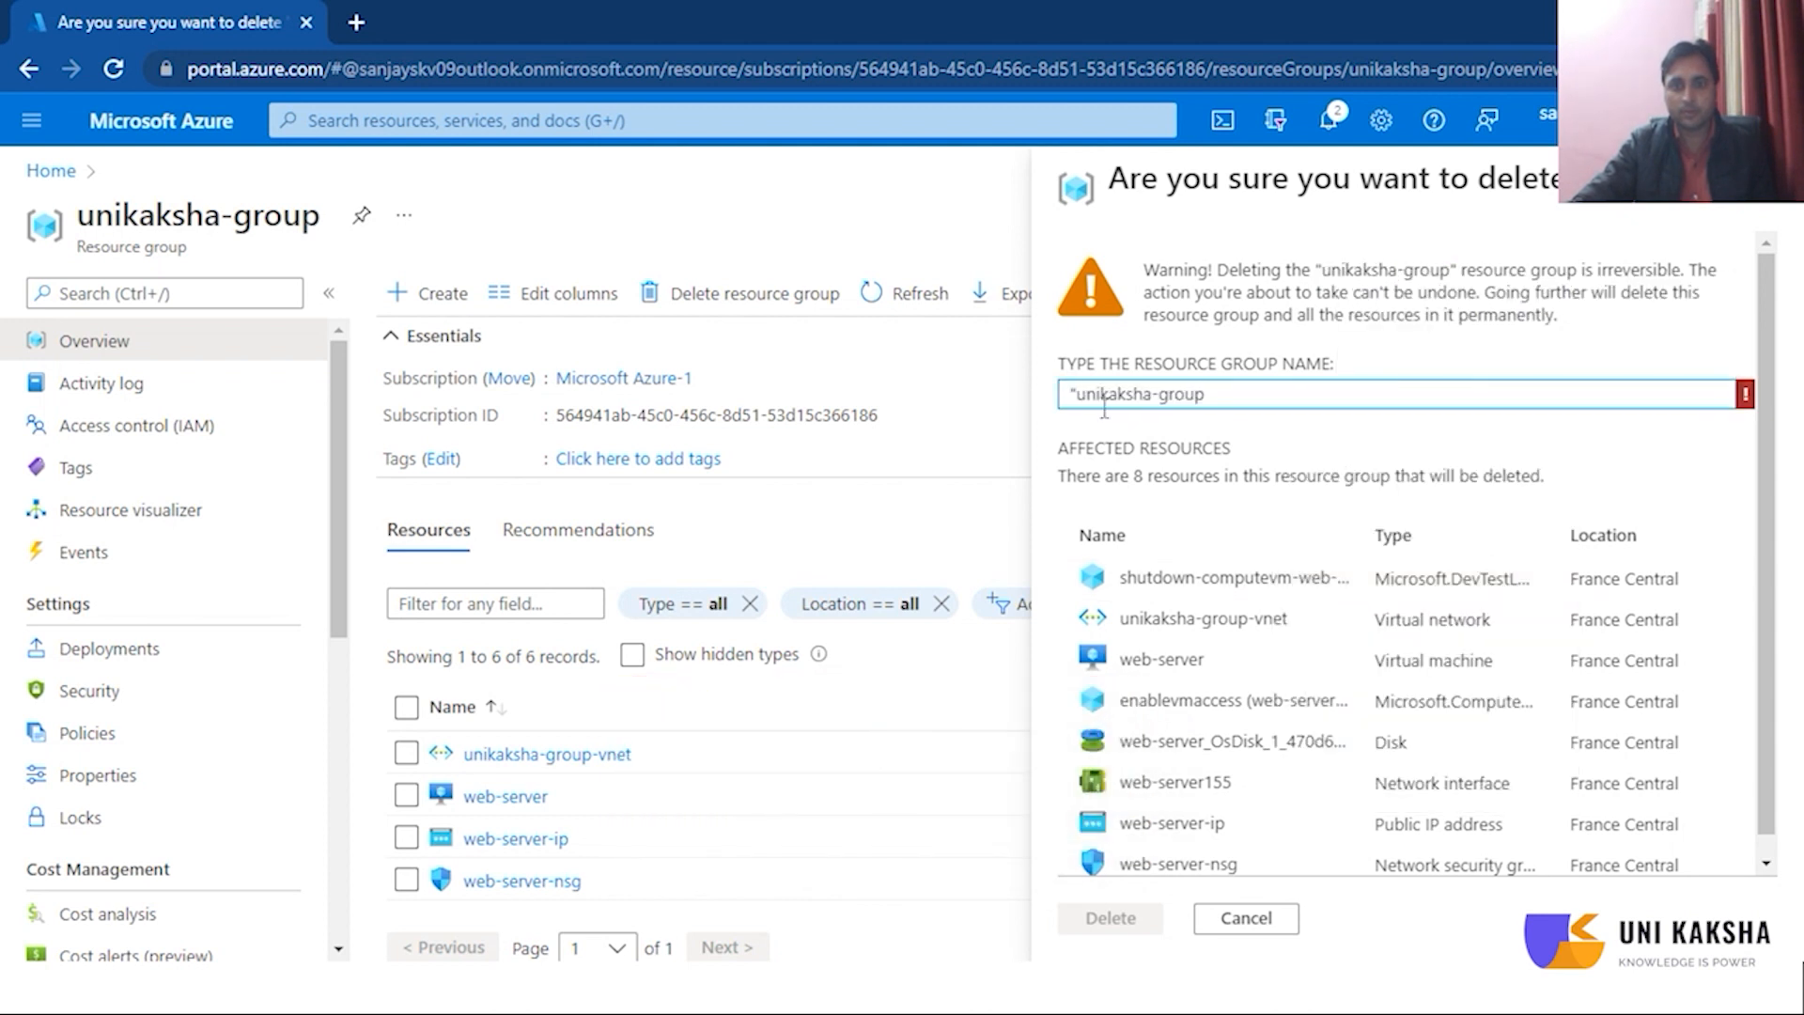
left_click(1078, 393)
key("BackSpace")
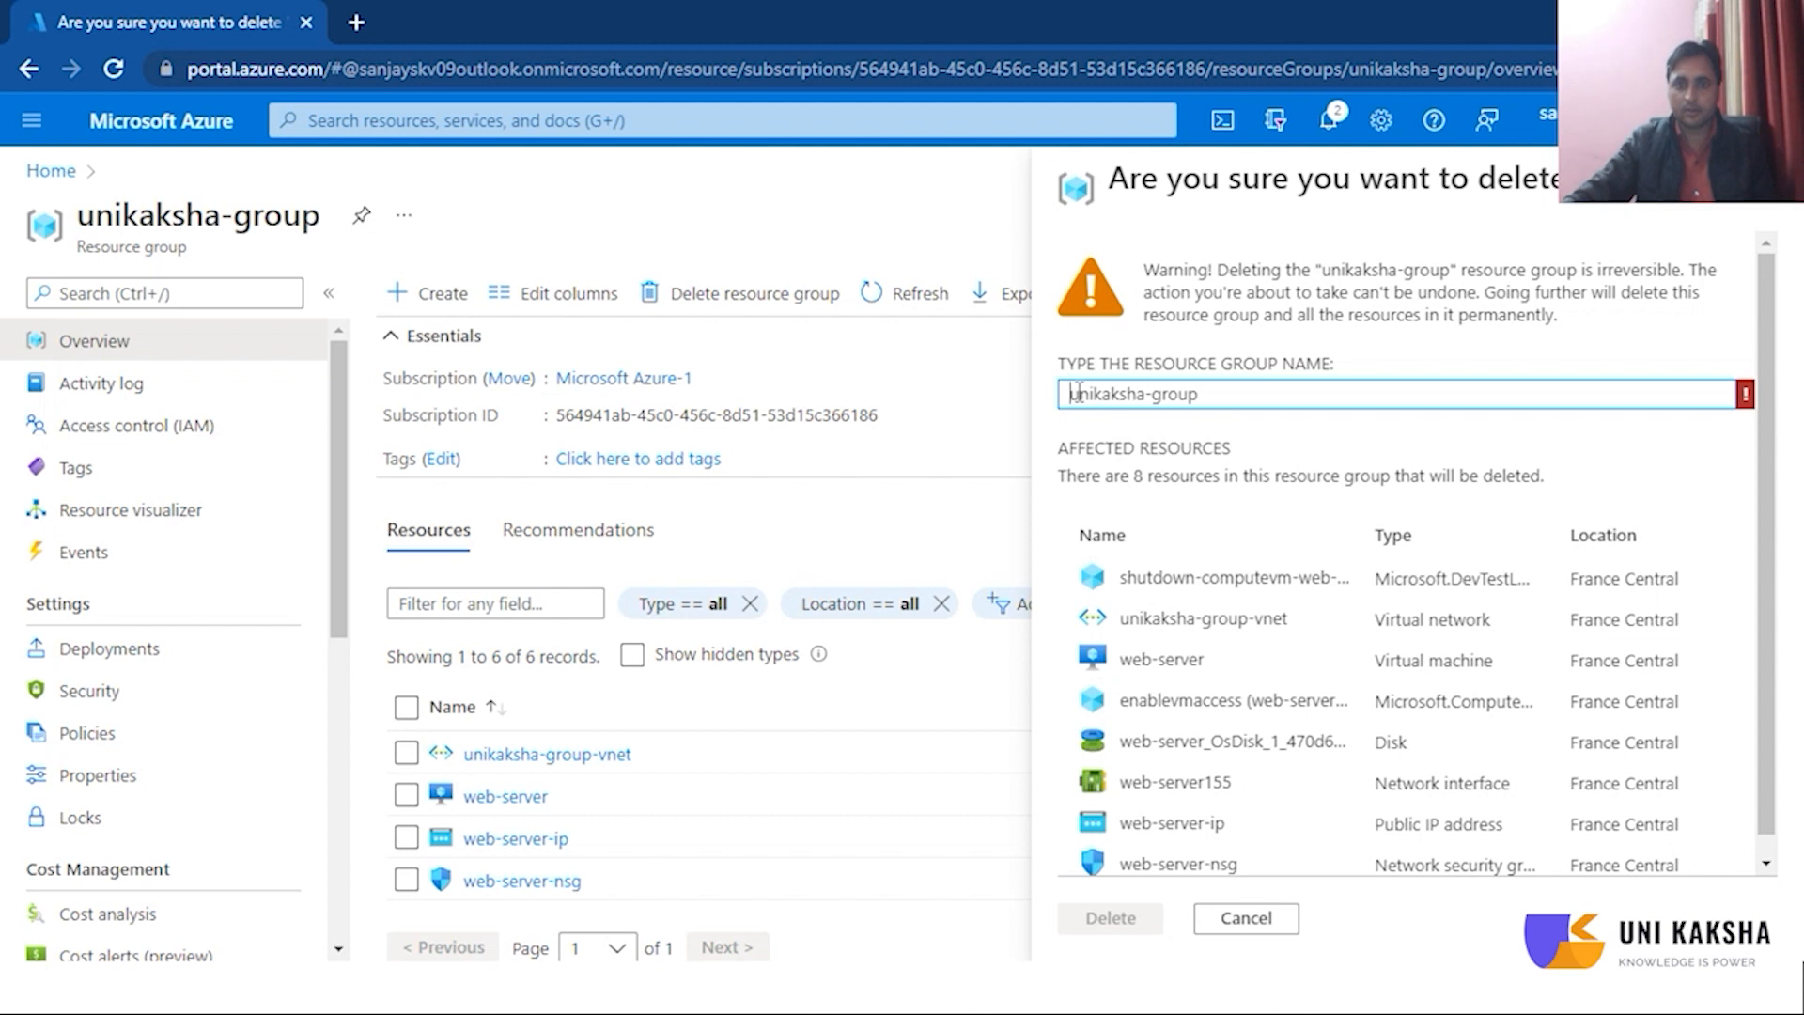
left_click(1110, 925)
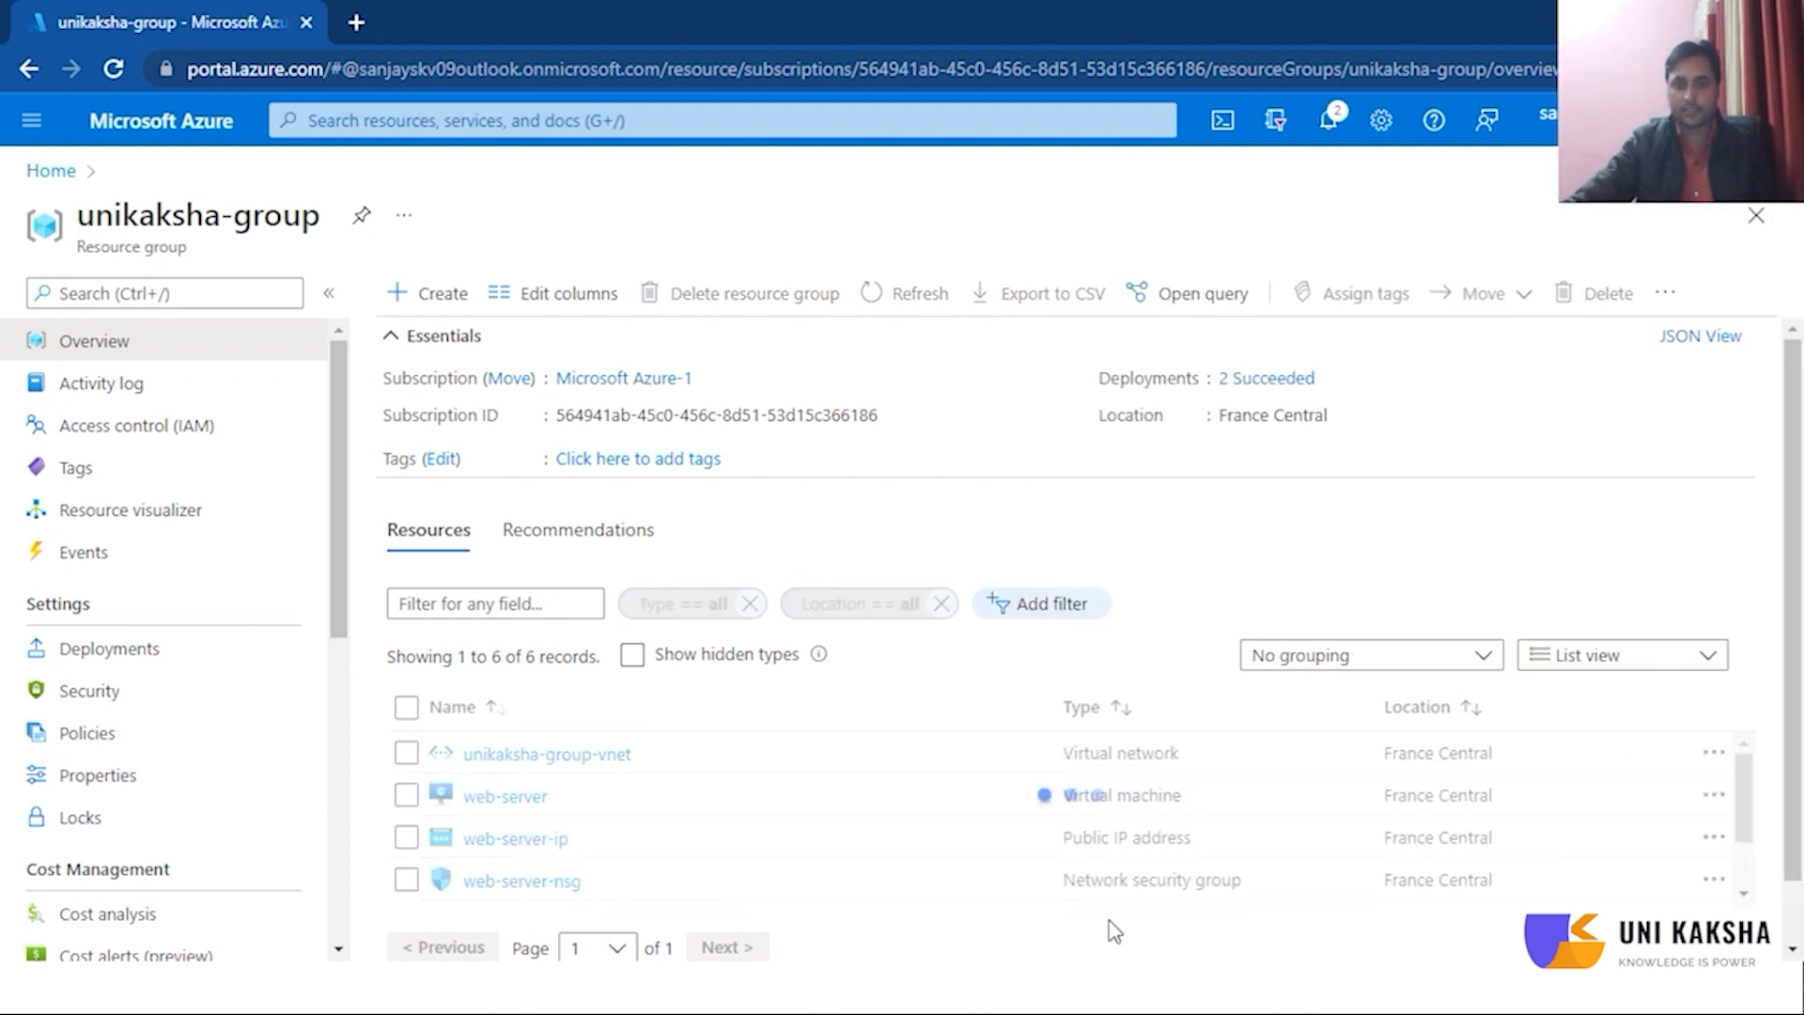